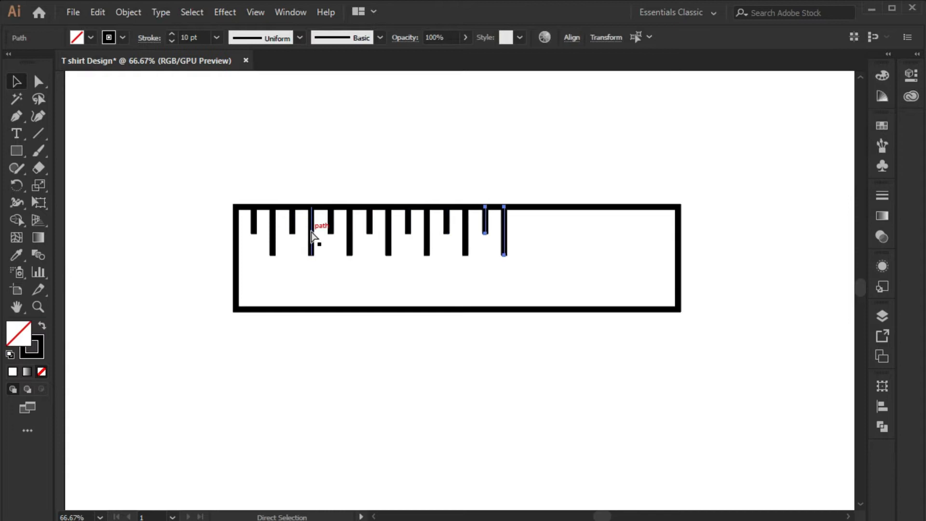
Fill the rest of the ruler's length with repeated tick pairs and group all the tick marks.
{"action": "left_click_drag", "start_coordinate": [248, 219], "coordinate": [248, 219]}
{"action": "right_click", "coordinate": [249, 219]}
{"action": "left_click", "coordinate": [301, 322]}
{"action": "left_click", "coordinate": [192, 187]}
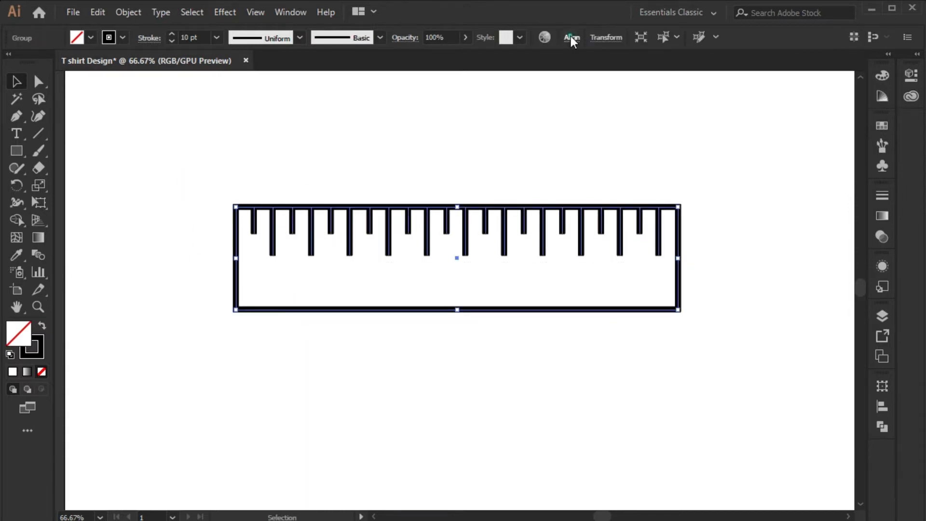
Centre the tick mark group horizontally inside the ruler's rectangle.
{"action": "left_click", "coordinate": [571, 38]}
{"action": "left_click", "coordinate": [448, 79]}
{"action": "left_click", "coordinate": [453, 386]}
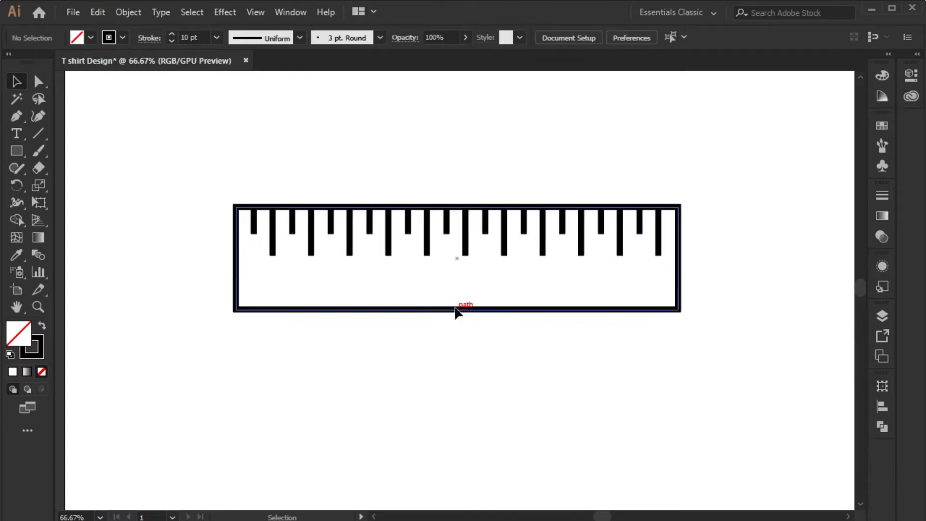
Duplicate the ruler's rectangle below it and pull a new anchor point midway along the copy's right edge outward to form a pencil tip.
{"action": "left_click", "coordinate": [393, 314]}
{"action": "left_click_drag", "start_coordinate": [392, 314], "coordinate": [394, 448]}
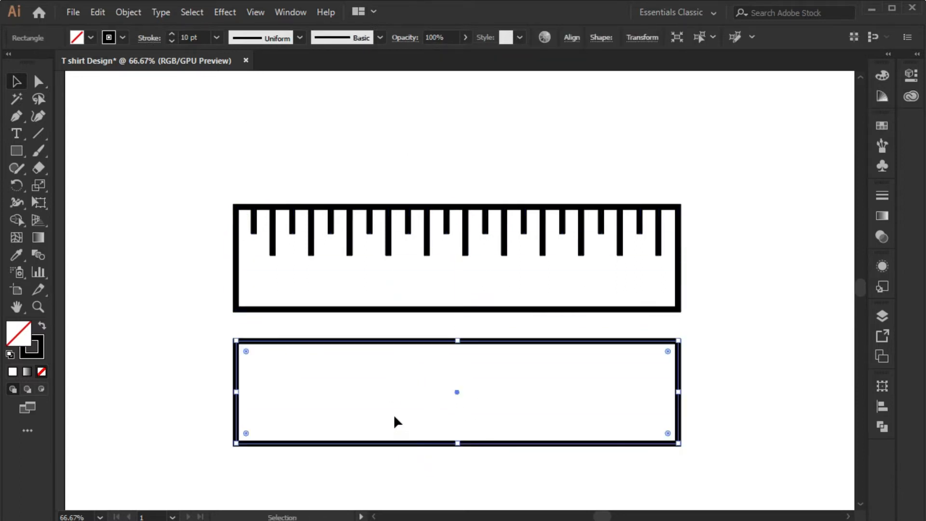
{"action": "left_click", "coordinate": [677, 391]}
{"action": "key", "text": "a"}
{"action": "key", "text": "shift+Right"}
{"action": "key", "text": "shift+Right"}
{"action": "key", "text": "shift+Right"}
{"action": "key", "text": "shift+Right"}
{"action": "key", "text": "shift+Right"}
{"action": "key", "text": "shift+Right"}
{"action": "key", "text": "shift+Right"}
{"action": "key", "text": "shift+Right"}
{"action": "key", "text": "shift+Right"}
{"action": "key", "text": "shift+Right"}
{"action": "key", "text": "shift+Right"}
{"action": "key", "text": "shift+Right"}
{"action": "key", "text": "shift+Right"}
{"action": "key", "text": "shift+Right"}
{"action": "key", "text": "shift+Right"}
{"action": "key", "text": "shift+Right"}
{"action": "key", "text": "shift+Right"}
{"action": "key", "text": "shift+Right"}
{"action": "key", "text": "shift+Right"}
{"action": "key", "text": "shift+Right"}
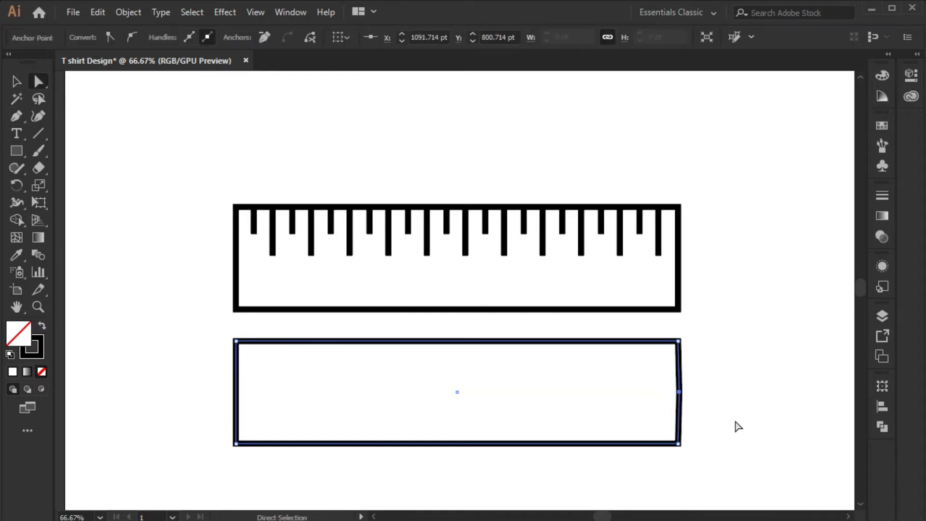
Shorten the pencil shape by shifting the three anchor points of its pointed end inward together.
{"action": "left_click_drag", "start_coordinate": [650, 330], "coordinate": [774, 468]}
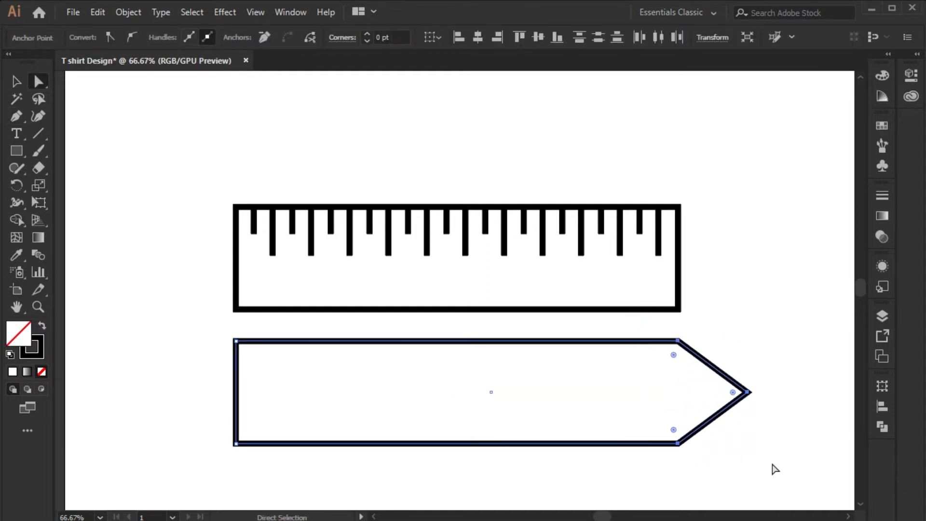
{"action": "key", "text": "shift+Left"}
{"action": "key", "text": "shift+Left"}
{"action": "key", "text": "shift+Left"}
{"action": "key", "text": "shift+Left"}
{"action": "key", "text": "shift+Left"}
{"action": "key", "text": "shift+Left"}
{"action": "key", "text": "shift+Left"}
{"action": "key", "text": "shift+Left"}
{"action": "key", "text": "shift+Left"}
{"action": "key", "text": "shift+Left"}
{"action": "key", "text": "shift+Left"}
{"action": "key", "text": "shift+Left"}
{"action": "key", "text": "shift+Left"}
{"action": "key", "text": "shift+Left"}
{"action": "key", "text": "shift+Left"}
{"action": "key", "text": "shift+Left"}
{"action": "key", "text": "shift+Left"}
{"action": "key", "text": "shift+Left"}
{"action": "left_click", "coordinate": [505, 390]}
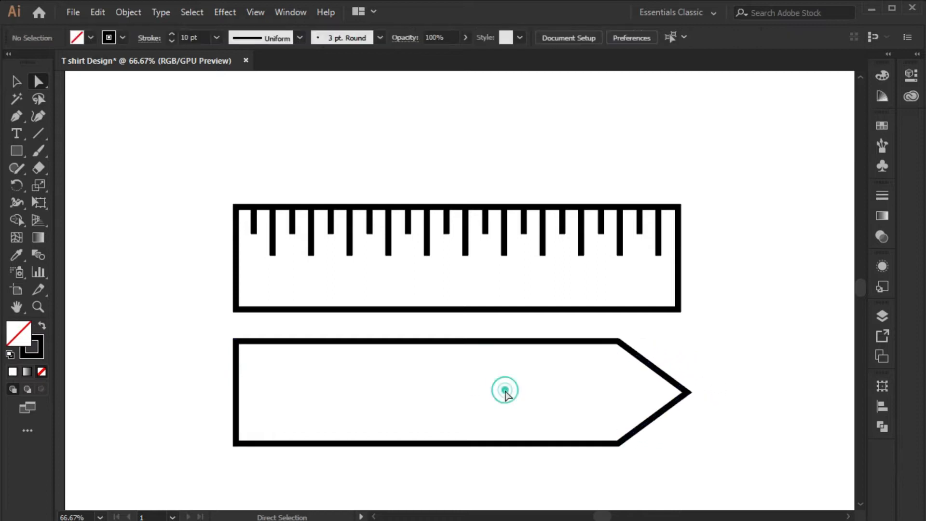
Draw a vertical line across the base of the pencil tip and bend it toward the body using two added anchor points.
{"action": "left_click", "coordinate": [618, 341]}
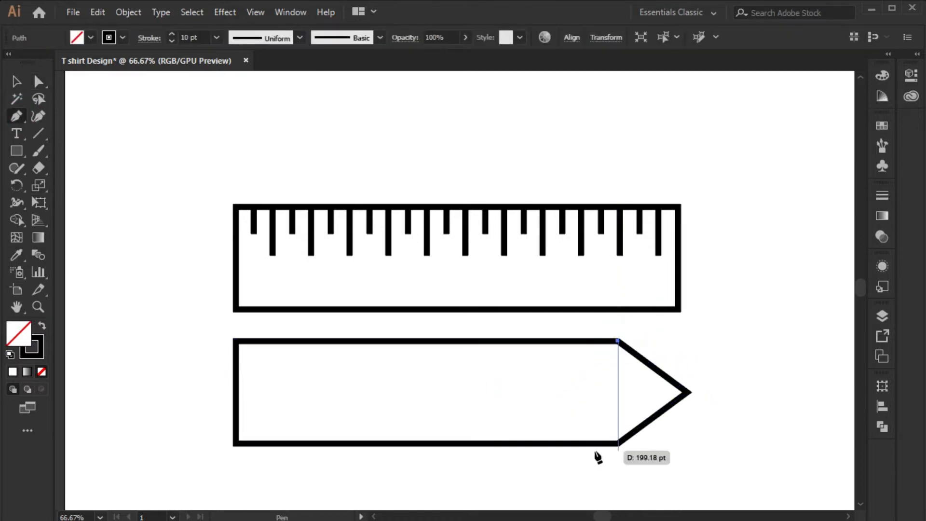
{"action": "left_click", "coordinate": [618, 442]}
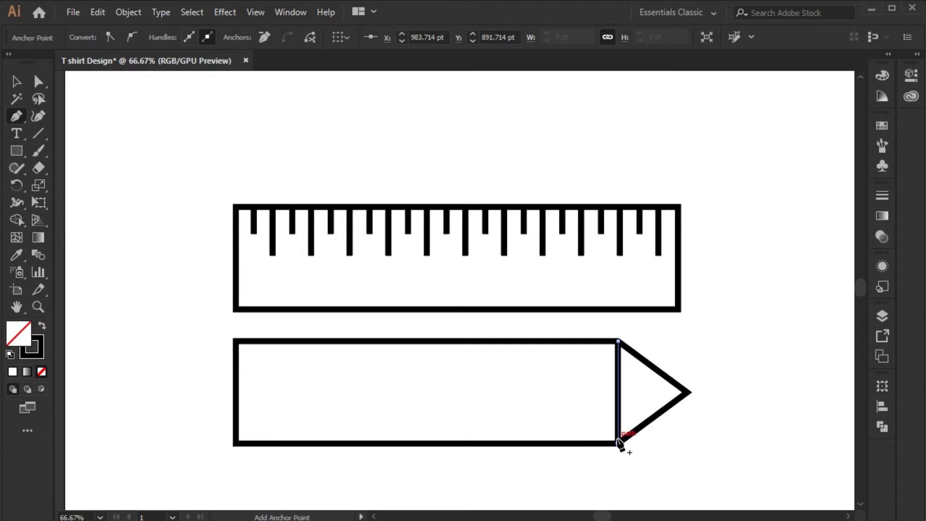
{"action": "left_click", "coordinate": [618, 414]}
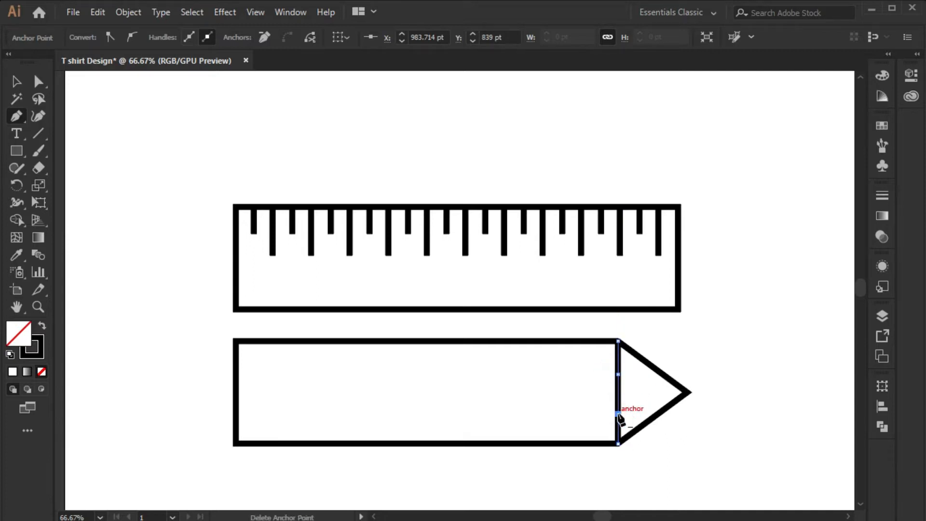
{"action": "left_click_drag", "start_coordinate": [625, 414], "coordinate": [632, 431]}
{"action": "key", "text": "Left"}
{"action": "key", "text": "Left"}
{"action": "key", "text": "Left"}
{"action": "key", "text": "Left"}
{"action": "key", "text": "Left"}
{"action": "key", "text": "Left"}
{"action": "key", "text": "Left"}
{"action": "key", "text": "Left"}
{"action": "key", "text": "Left"}
{"action": "key", "text": "Left"}
{"action": "key", "text": "Left"}
{"action": "key", "text": "Left"}
{"action": "key", "text": "Left"}
{"action": "key", "text": "Left"}
{"action": "key", "text": "Left"}
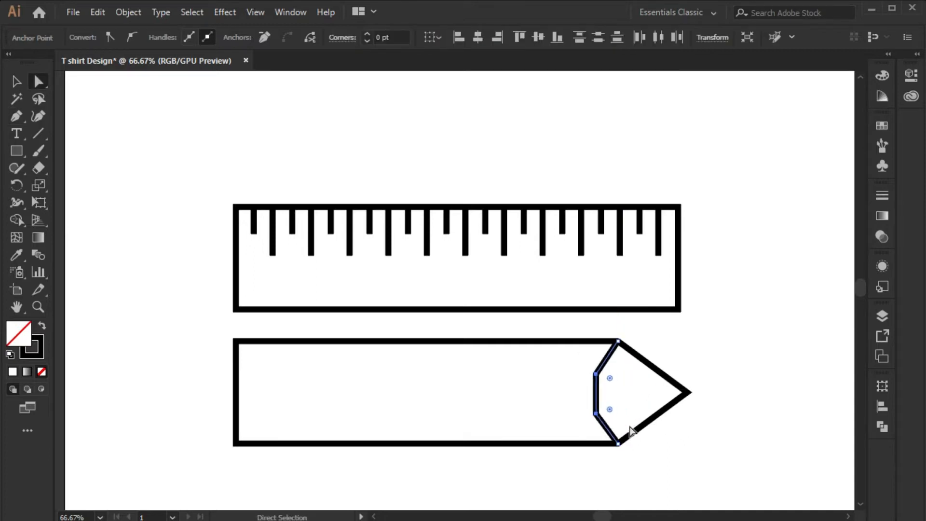
Copy the bent line twice at the pencil's blunt end and unite the outer copy with the pencil outline.
{"action": "key", "text": "v"}
{"action": "left_click_drag", "start_coordinate": [597, 382], "coordinate": [212, 380]}
{"action": "left_click_drag", "start_coordinate": [170, 341], "coordinate": [240, 413]}
{"action": "left_click", "coordinate": [882, 427]}
{"action": "left_click", "coordinate": [713, 419]}
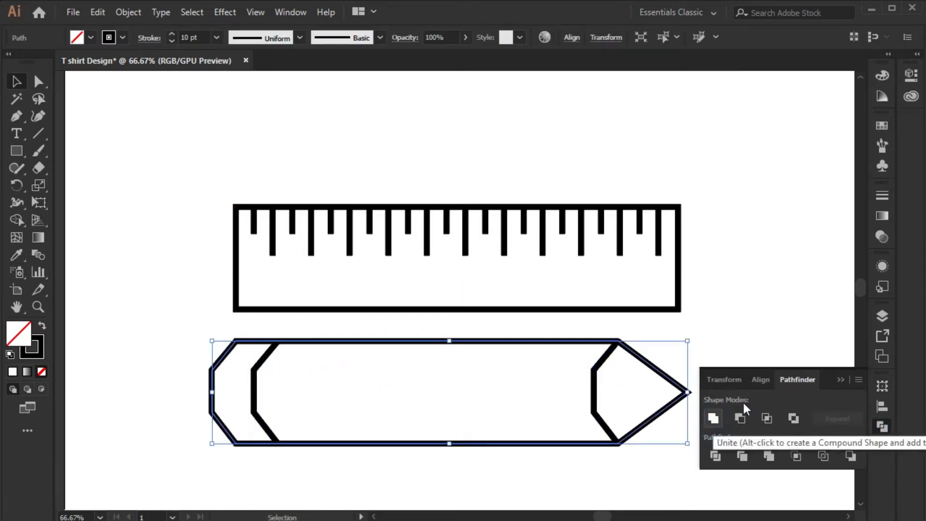
{"action": "left_click", "coordinate": [748, 343]}
Draw a lengthwise line joining the upper bends of the pencil's two inner lines and duplicate it at the lower bends.
{"action": "key", "text": "a"}
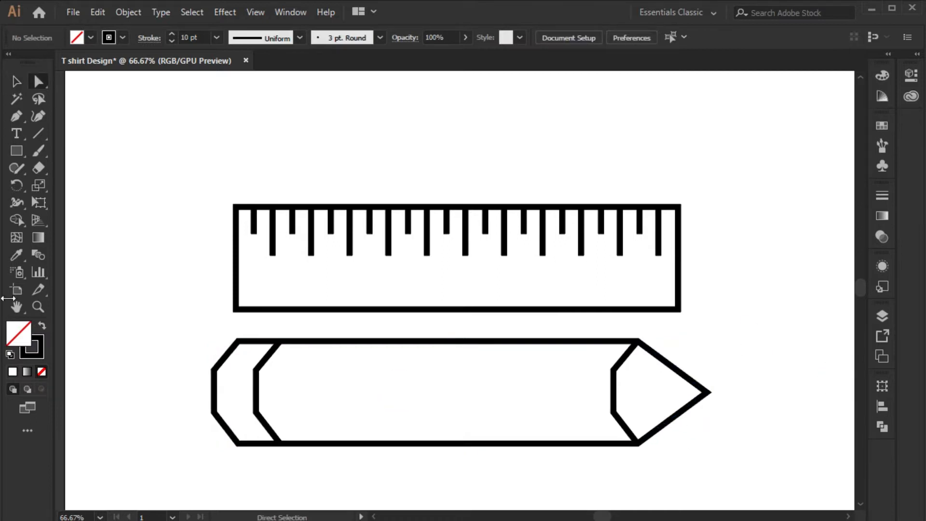
{"action": "left_click", "coordinate": [613, 370]}
{"action": "left_click", "coordinate": [254, 370]}
{"action": "key", "text": "v"}
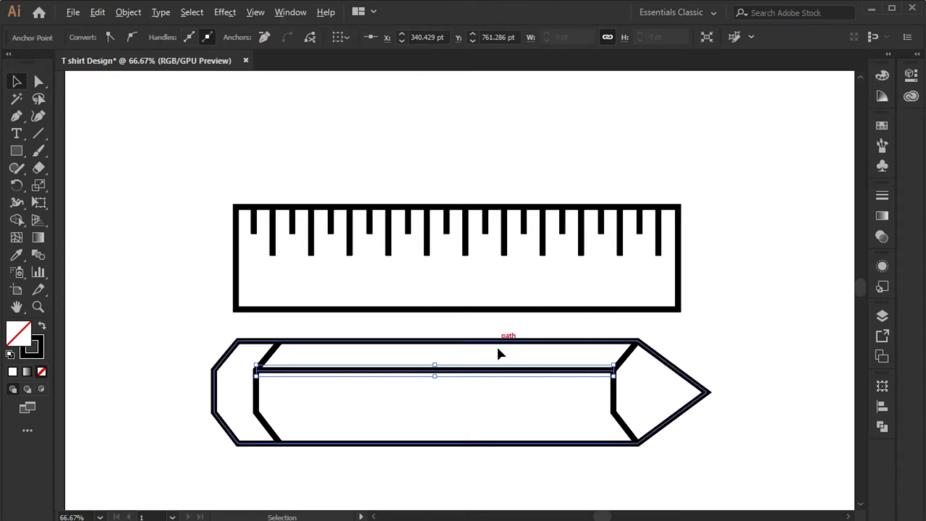
{"action": "left_click_drag", "start_coordinate": [498, 371], "coordinate": [492, 413]}
Draw a closed triangle over the pencil's tip and give it a black fill without stroke as the lead.
{"action": "left_click", "coordinate": [506, 310]}
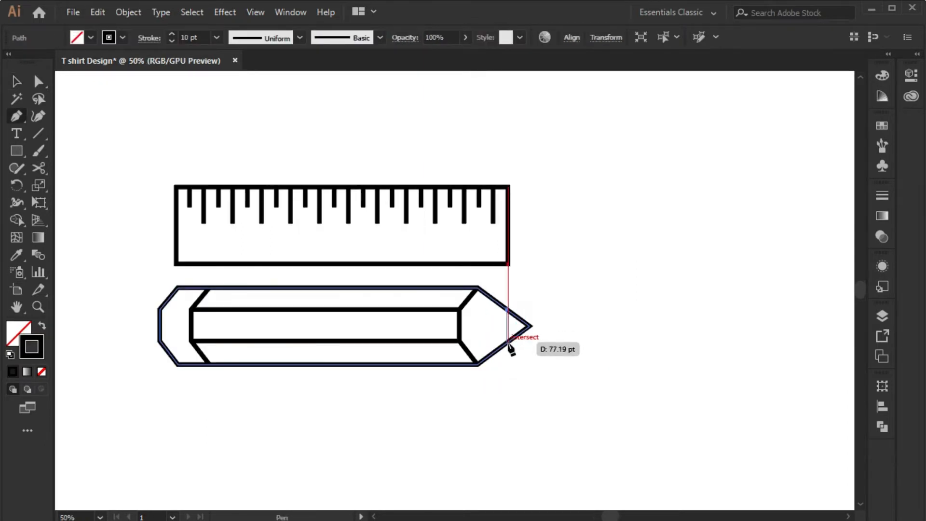
{"action": "left_click", "coordinate": [506, 342]}
{"action": "left_click", "coordinate": [530, 326]}
{"action": "left_click", "coordinate": [506, 341]}
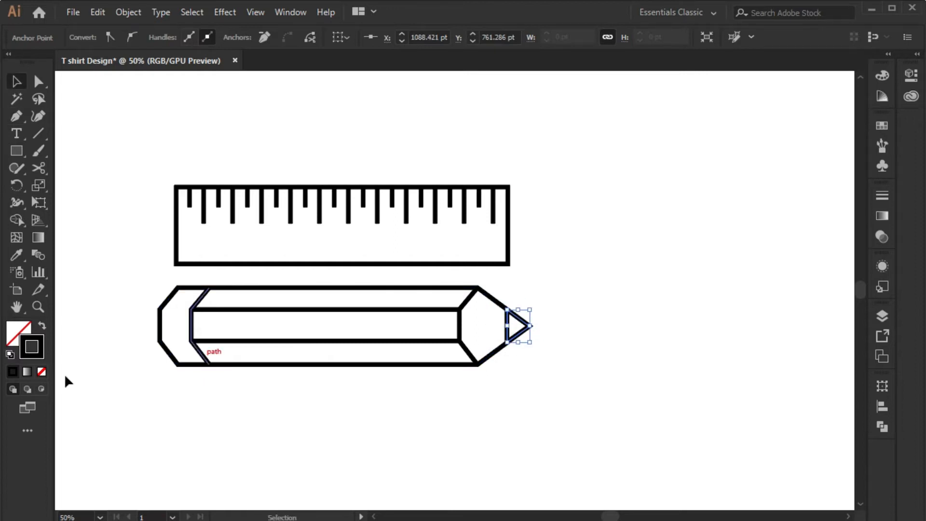
{"action": "left_click", "coordinate": [469, 407]}
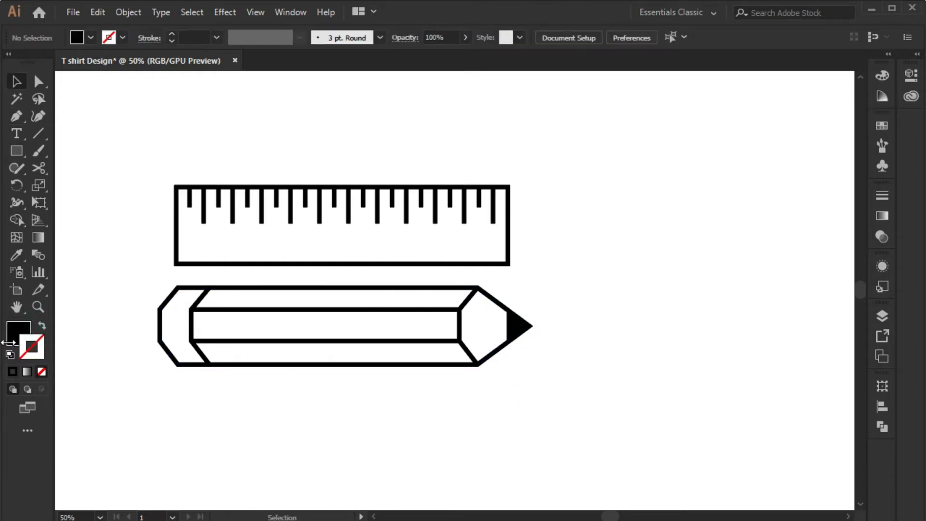
Trace the sharpened wood area between the black lead and the pencil body as a closed six-sided path.
{"action": "left_click", "coordinate": [42, 327]}
{"action": "left_click", "coordinate": [16, 115]}
{"action": "left_click", "coordinate": [506, 309]}
{"action": "left_click", "coordinate": [506, 342]}
{"action": "left_click", "coordinate": [477, 364]}
{"action": "left_click", "coordinate": [459, 341]}
{"action": "left_click", "coordinate": [459, 310]}
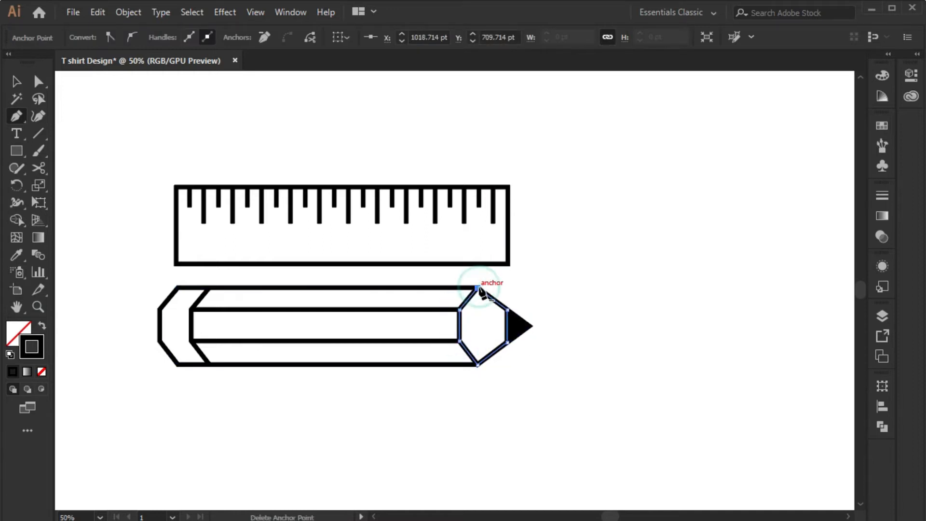
Fill the traced wood area with white and remove its stroke.
{"action": "left_click", "coordinate": [42, 327]}
{"action": "double_click", "coordinate": [19, 332]}
{"action": "left_click", "coordinate": [68, 201]}
{"action": "left_click_drag", "start_coordinate": [68, 201], "coordinate": [48, 174]}
{"action": "left_click", "coordinate": [389, 179]}
{"action": "left_click", "coordinate": [650, 304]}
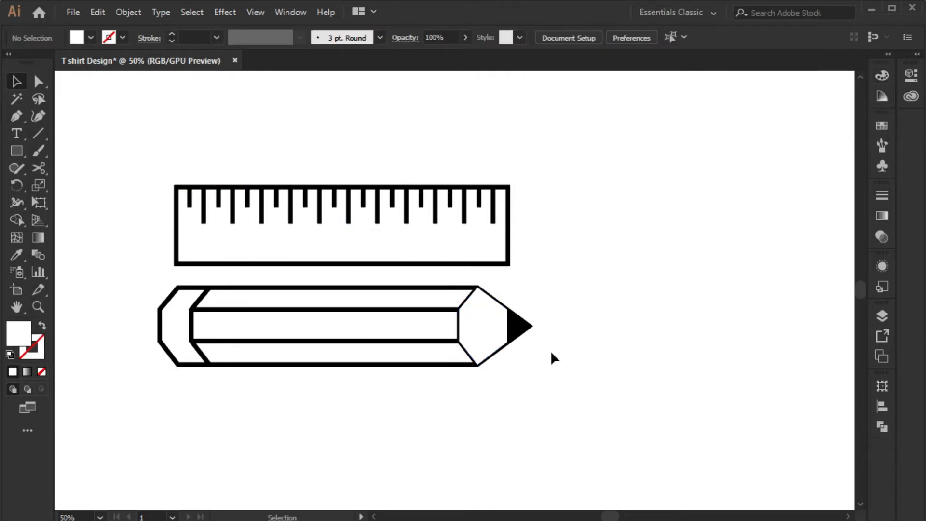
Send the white wood shape behind the pencil's outlines.
{"action": "right_click", "coordinate": [471, 321]}
{"action": "left_click", "coordinate": [551, 382]}
{"action": "right_click", "coordinate": [475, 328]}
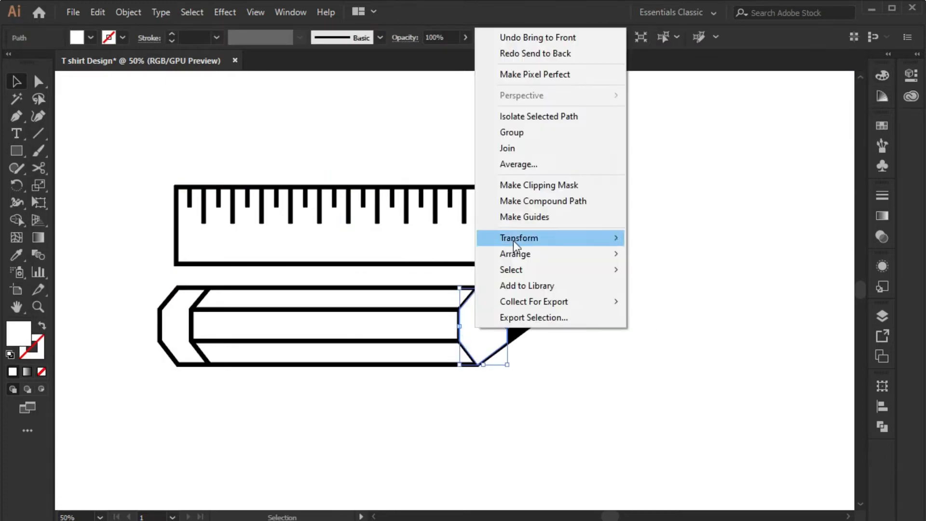
{"action": "mouse_move", "coordinate": [530, 253]}
{"action": "left_click", "coordinate": [723, 267]}
{"action": "right_click", "coordinate": [488, 314]}
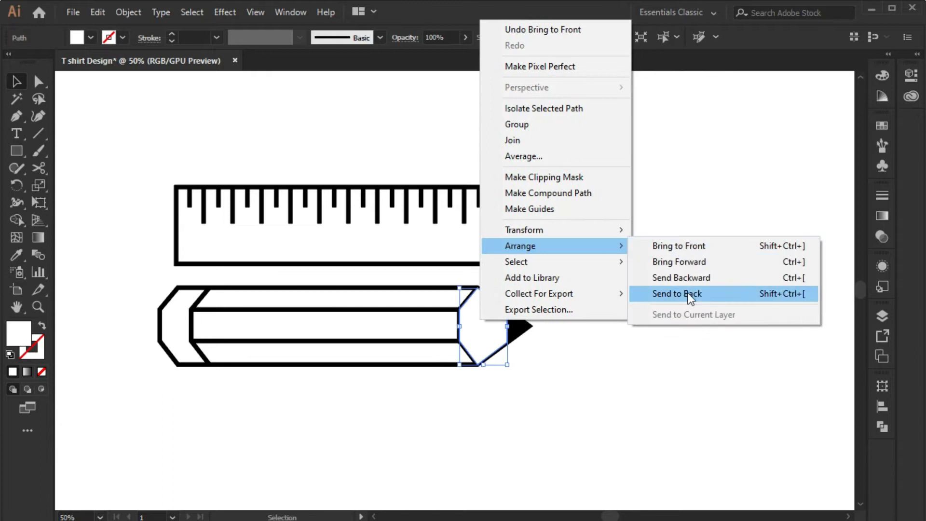
{"action": "left_click", "coordinate": [687, 293]}
{"action": "left_click", "coordinate": [468, 405]}
Send the white shape at the pencil's eraser end to the back.
{"action": "right_click", "coordinate": [179, 311]}
{"action": "mouse_move", "coordinate": [273, 238]}
{"action": "left_click", "coordinate": [395, 284]}
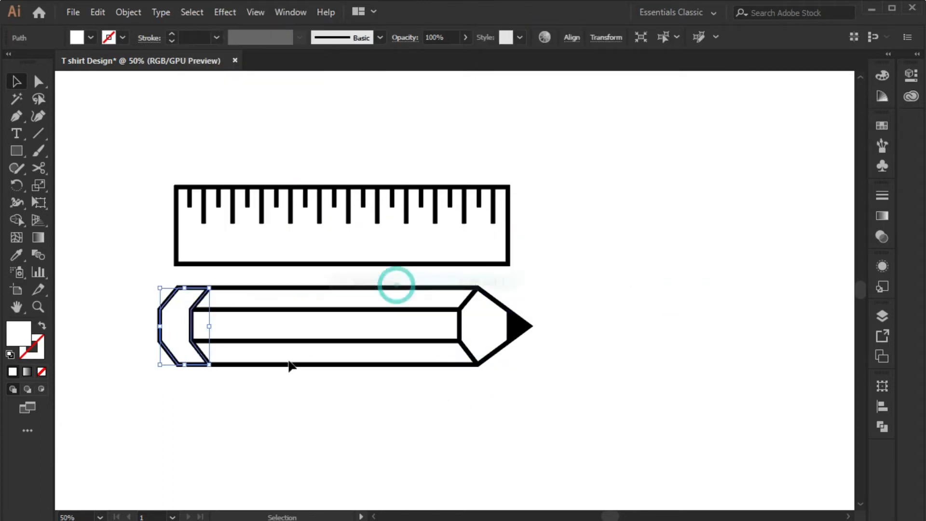
{"action": "left_click", "coordinate": [280, 381]}
Group all the parts of the pencil.
{"action": "left_click_drag", "start_coordinate": [103, 284], "coordinate": [225, 307]}
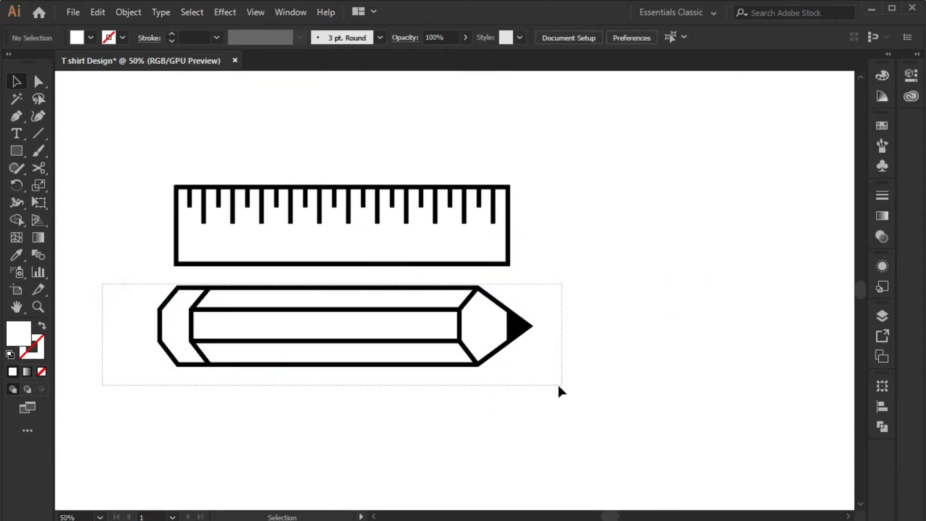
{"action": "left_click_drag", "start_coordinate": [558, 387], "coordinate": [559, 387]}
{"action": "right_click", "coordinate": [353, 324]}
{"action": "left_click", "coordinate": [406, 142]}
{"action": "left_click", "coordinate": [435, 436]}
Group the ruler's outline with its tick marks.
{"action": "left_click_drag", "start_coordinate": [120, 155], "coordinate": [366, 217]}
{"action": "right_click", "coordinate": [366, 217]}
{"action": "left_click", "coordinate": [407, 308]}
{"action": "left_click", "coordinate": [480, 325]}
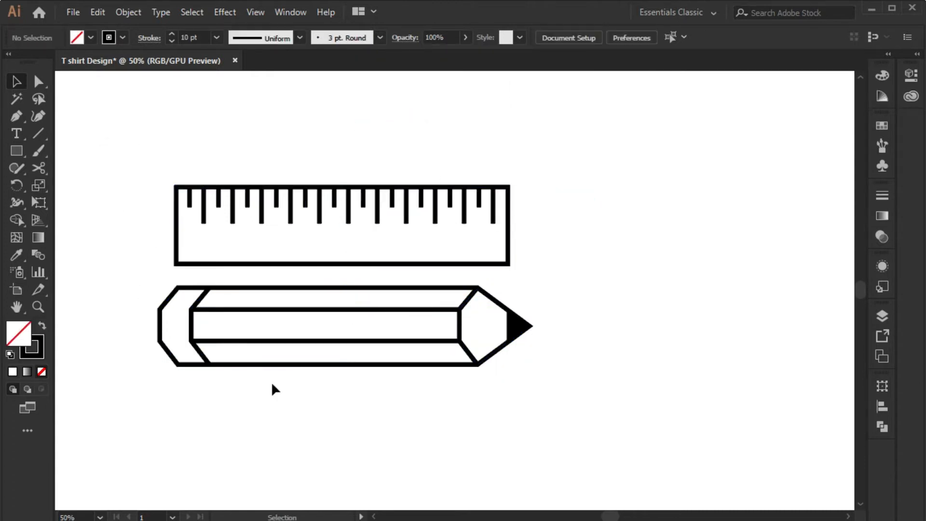
{"action": "left_click_drag", "start_coordinate": [560, 156], "coordinate": [407, 375]}
{"action": "left_click", "coordinate": [611, 275]}
{"action": "left_click_drag", "start_coordinate": [577, 295], "coordinate": [506, 333]}
{"action": "left_click_drag", "start_coordinate": [537, 288], "coordinate": [454, 226]}
{"action": "left_click_drag", "start_coordinate": [232, 153], "coordinate": [211, 228]}
{"action": "left_click_drag", "start_coordinate": [514, 186], "coordinate": [524, 316]}
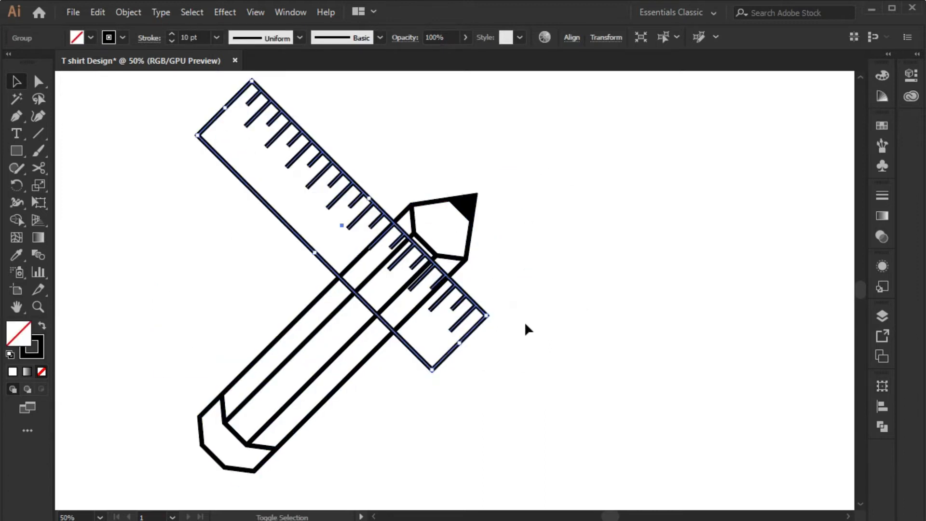
{"action": "left_click_drag", "start_coordinate": [567, 205], "coordinate": [410, 279]}
{"action": "left_click", "coordinate": [568, 37]}
{"action": "left_click", "coordinate": [542, 76]}
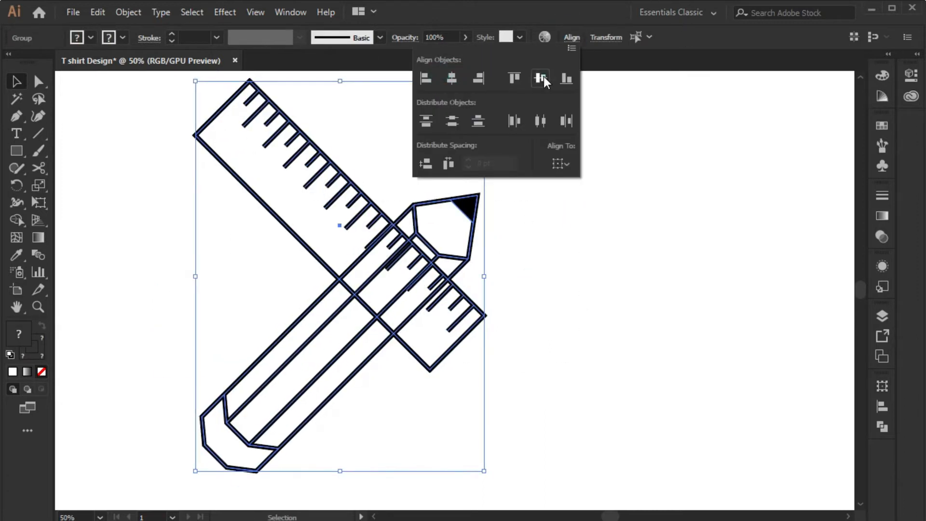
{"action": "left_click", "coordinate": [535, 245]}
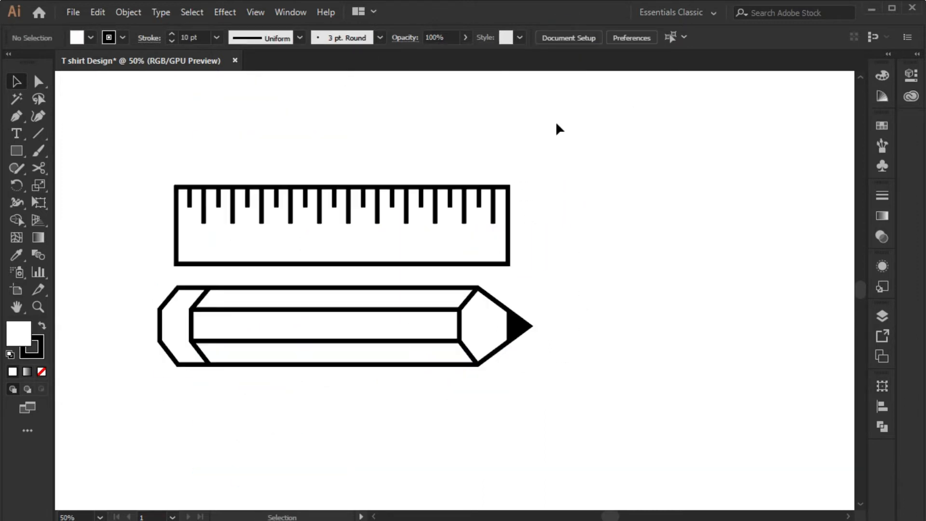
Rotate the ruler and the pencil about 45 degrees in opposite directions so that they cross.
{"action": "left_click", "coordinate": [502, 203]}
{"action": "left_click_drag", "start_coordinate": [513, 186], "coordinate": [601, 314]}
{"action": "left_click", "coordinate": [406, 417]}
{"action": "left_click_drag", "start_coordinate": [88, 265], "coordinate": [231, 338]}
{"action": "left_click_drag", "start_coordinate": [538, 284], "coordinate": [474, 181]}
Align the ruler and pencil on a common centre and rotate the crossed pair 180 degrees.
{"action": "left_click_drag", "start_coordinate": [603, 188], "coordinate": [415, 279]}
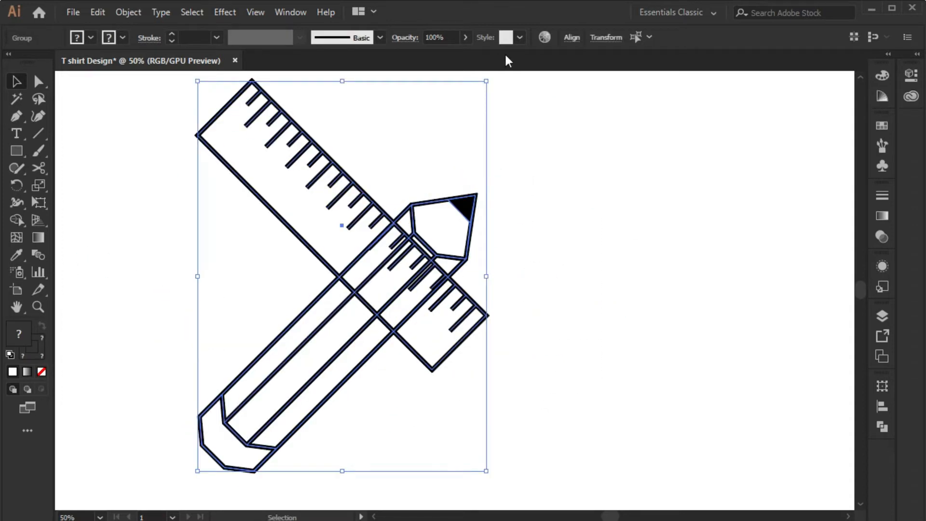
{"action": "left_click", "coordinate": [570, 38]}
{"action": "left_click", "coordinate": [452, 78]}
{"action": "mouse_move", "coordinate": [502, 157]}
{"action": "left_mouse_down"}
{"action": "mouse_move", "coordinate": [512, 302]}
{"action": "mouse_move", "coordinate": [303, 440]}
{"action": "left_mouse_up"}
{"action": "left_click", "coordinate": [580, 361]}
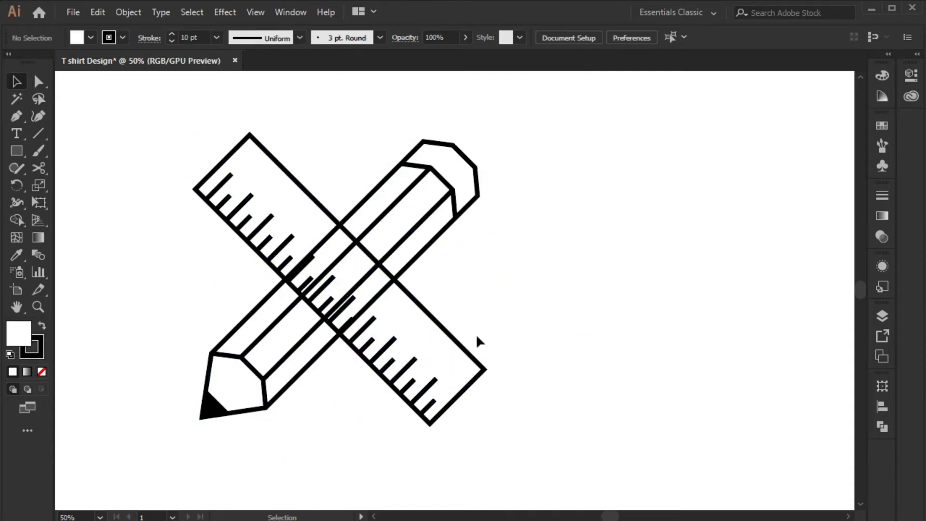
Bring the ruler in front of the pencil.
{"action": "left_click", "coordinate": [417, 327]}
{"action": "right_click", "coordinate": [436, 320]}
{"action": "mouse_move", "coordinate": [501, 244]}
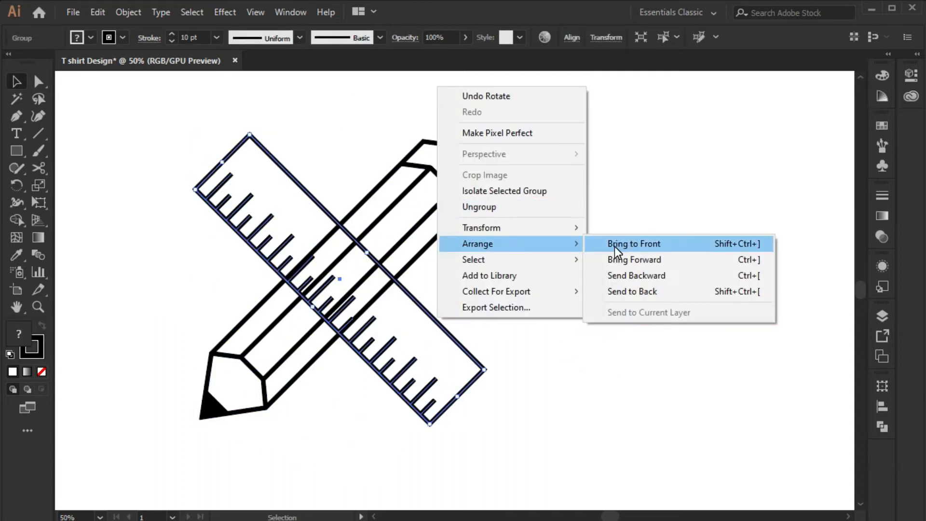
{"action": "left_click", "coordinate": [615, 247]}
{"action": "left_click", "coordinate": [506, 299]}
Scale the crossed ruler and pencil down to roughly three quarters of their size.
{"action": "left_click", "coordinate": [311, 367]}
{"action": "mouse_move", "coordinate": [482, 134]}
{"action": "left_mouse_down"}
{"action": "mouse_move", "coordinate": [416, 189]}
{"action": "mouse_move", "coordinate": [417, 199]}
{"action": "left_mouse_up"}
{"action": "left_click", "coordinate": [511, 187]}
{"action": "left_click", "coordinate": [397, 340]}
{"action": "left_click", "coordinate": [474, 289]}
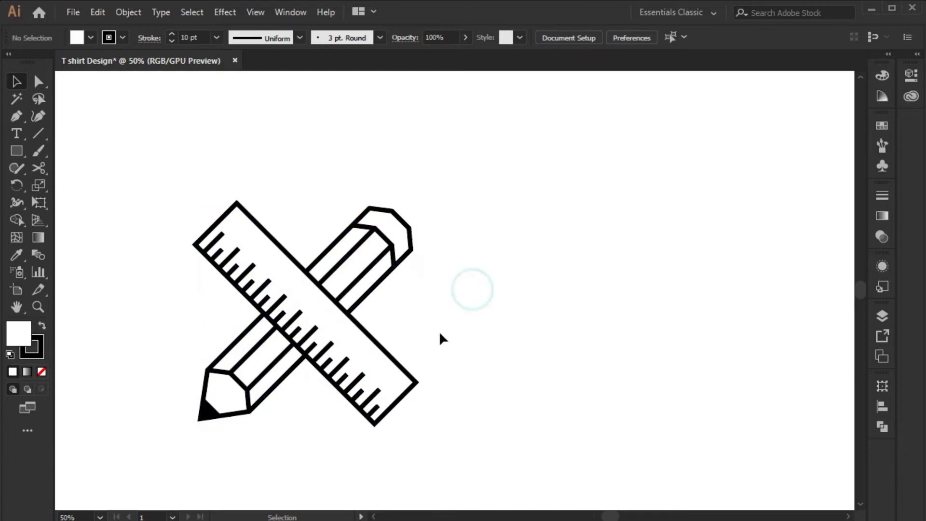
Draw a white-filled circle with a 10 pt black stroke around the crossed ruler and pencil and send it to the back.
{"action": "left_click_drag", "start_coordinate": [16, 154], "coordinate": [65, 185]}
{"action": "mouse_move", "coordinate": [313, 307]}
{"action": "left_mouse_down"}
{"action": "mouse_move", "coordinate": [479, 336]}
{"action": "mouse_move", "coordinate": [451, 332]}
{"action": "left_mouse_up"}
{"action": "key", "text": "ctrl+z"}
{"action": "left_click_drag", "start_coordinate": [307, 316], "coordinate": [459, 368]}
{"action": "right_click", "coordinate": [360, 324]}
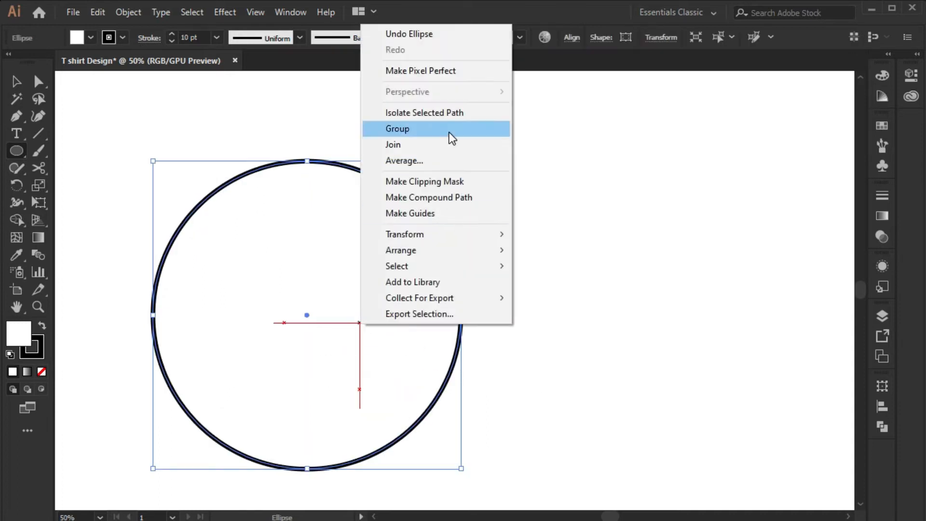
{"action": "mouse_move", "coordinate": [455, 252]}
{"action": "left_click", "coordinate": [552, 296]}
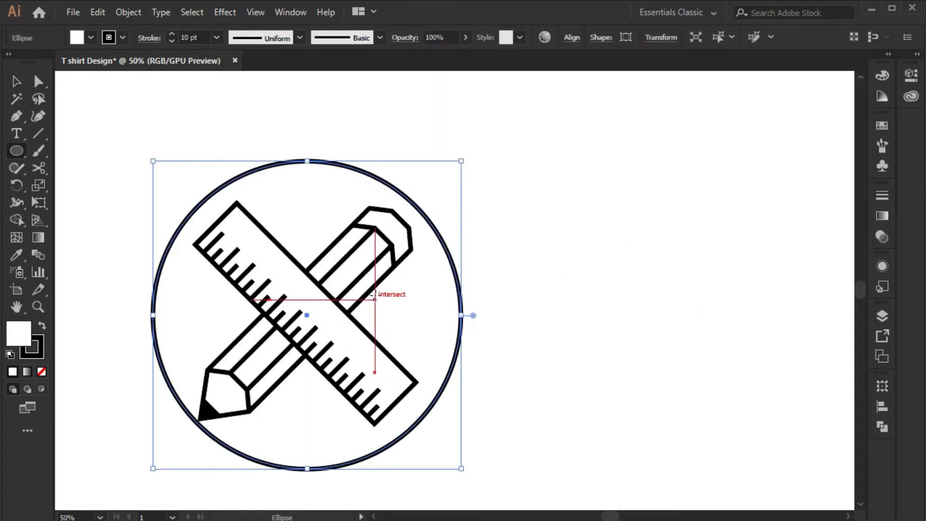
Align the crossed ruler and pencil with the circle on a common centre.
{"action": "left_click_drag", "start_coordinate": [308, 241], "coordinate": [320, 184]}
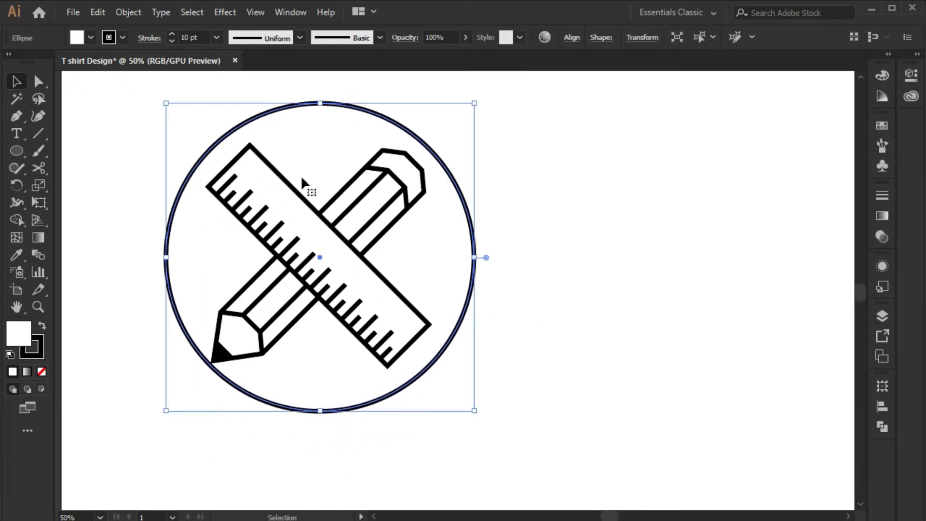
{"action": "left_click", "coordinate": [361, 247]}
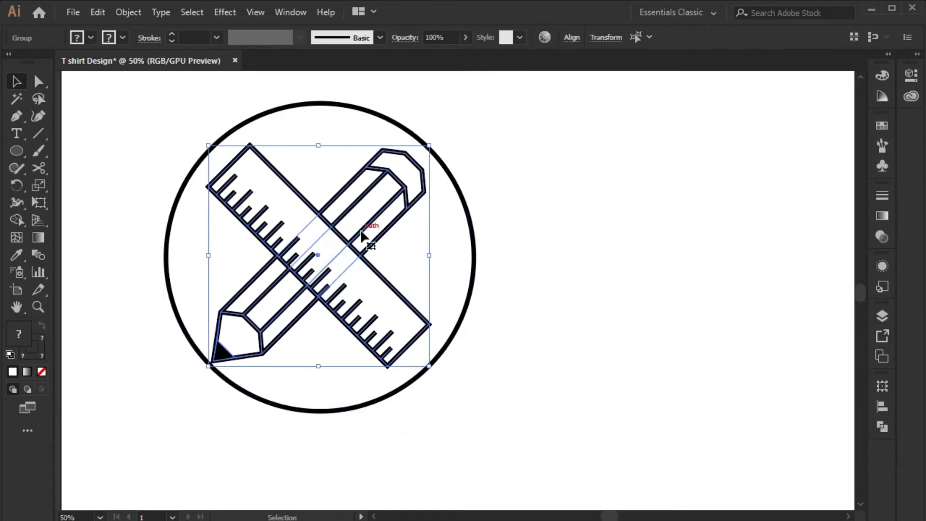
{"action": "key", "text": "ctrl+a"}
{"action": "left_click", "coordinate": [571, 37]}
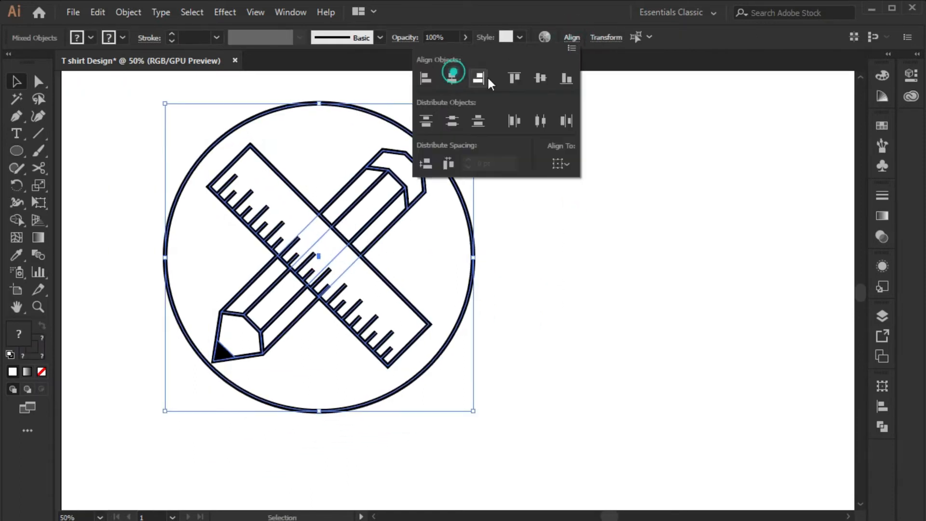
{"action": "left_click", "coordinate": [555, 233]}
Fill the circle behind the ruler and pencil with orange FAA638.
{"action": "left_click", "coordinate": [324, 367]}
{"action": "double_click", "coordinate": [18, 333]}
{"action": "left_click", "coordinate": [368, 184]}
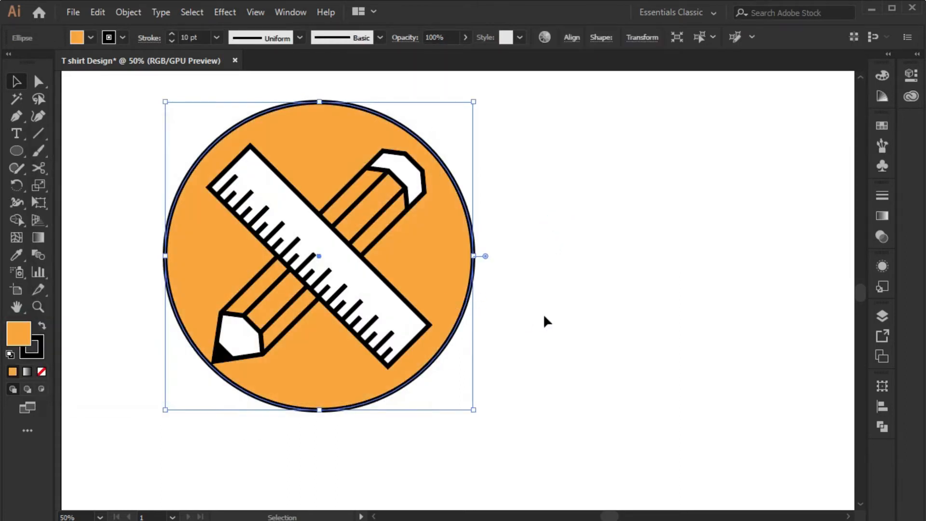
{"action": "left_click", "coordinate": [492, 302]}
Scale the crossed ruler and pencil down slightly and centre them horizontally and vertically in the orange circle.
{"action": "left_click", "coordinate": [381, 281]}
{"action": "mouse_move", "coordinate": [428, 146]}
{"action": "left_mouse_down"}
{"action": "mouse_move", "coordinate": [406, 169]}
{"action": "mouse_move", "coordinate": [422, 158]}
{"action": "left_mouse_up"}
{"action": "key", "text": "ctrl+a"}
{"action": "left_click", "coordinate": [572, 38]}
{"action": "left_click", "coordinate": [452, 77]}
{"action": "left_click", "coordinate": [541, 76]}
{"action": "left_click", "coordinate": [552, 218]}
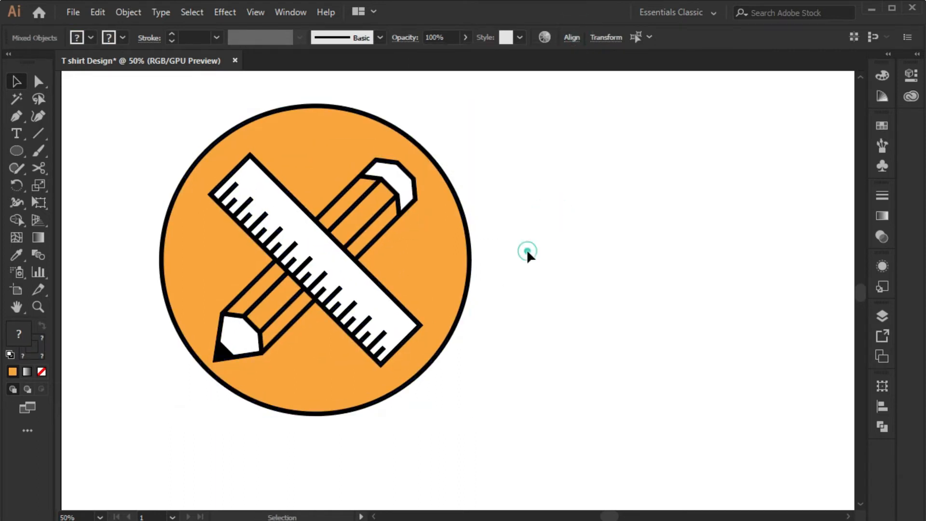
Duplicate the orange circle in place, shrink the copy to about 83% around the same centre and remove its stroke.
{"action": "left_click", "coordinate": [279, 273]}
{"action": "key", "text": "ctrl+equal"}
{"action": "left_click", "coordinate": [96, 11]}
{"action": "left_click", "coordinate": [138, 81]}
{"action": "key", "text": "a"}
{"action": "left_click", "coordinate": [264, 311]}
{"action": "key", "text": "v"}
{"action": "right_click", "coordinate": [238, 285]}
{"action": "key", "text": "Escape"}
{"action": "left_click_drag", "start_coordinate": [603, 90], "coordinate": [577, 128]}
{"action": "left_click", "coordinate": [39, 349]}
{"action": "left_click", "coordinate": [41, 372]}
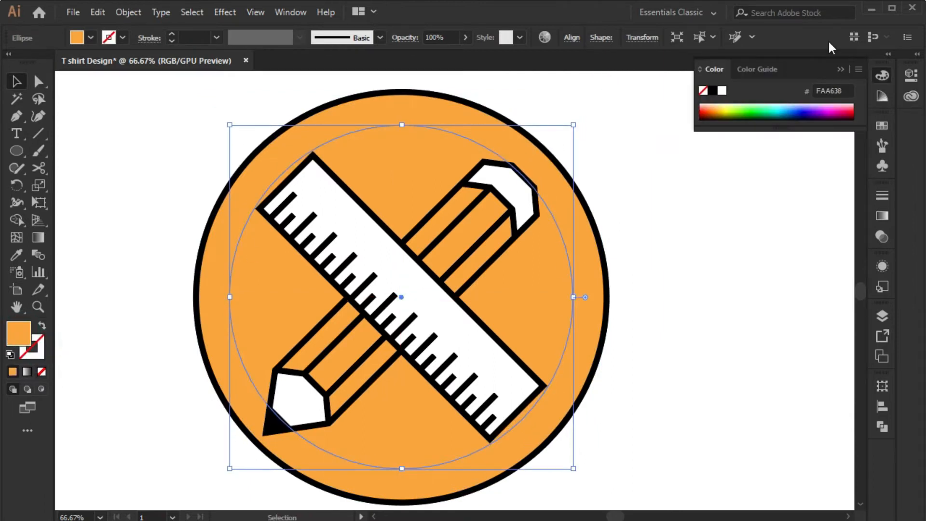
Fill the outer circle with the darker orange E48027.
{"action": "left_click", "coordinate": [216, 232]}
{"action": "double_click", "coordinate": [16, 340]}
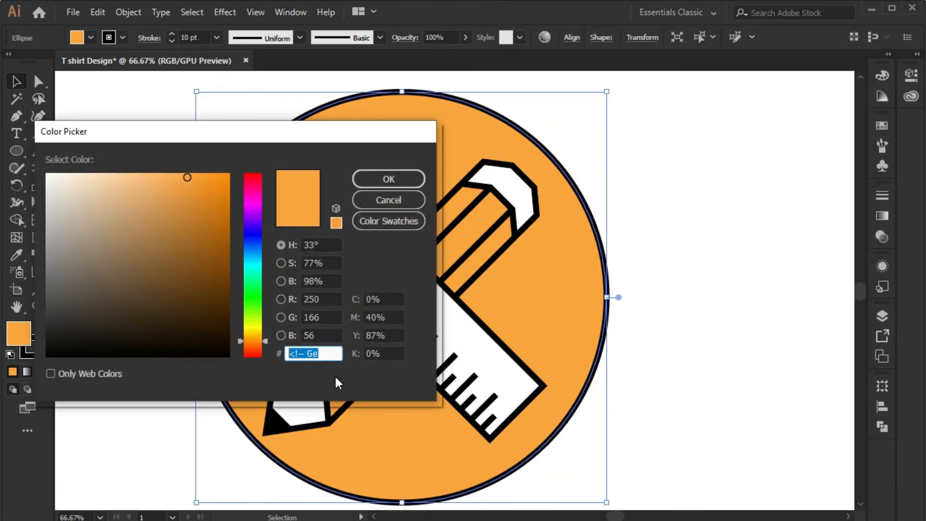
{"action": "key", "text": "Escape"}
{"action": "double_click", "coordinate": [29, 335]}
{"action": "type", "text": "E48027"}
{"action": "left_click", "coordinate": [386, 178]}
{"action": "left_click", "coordinate": [155, 229]}
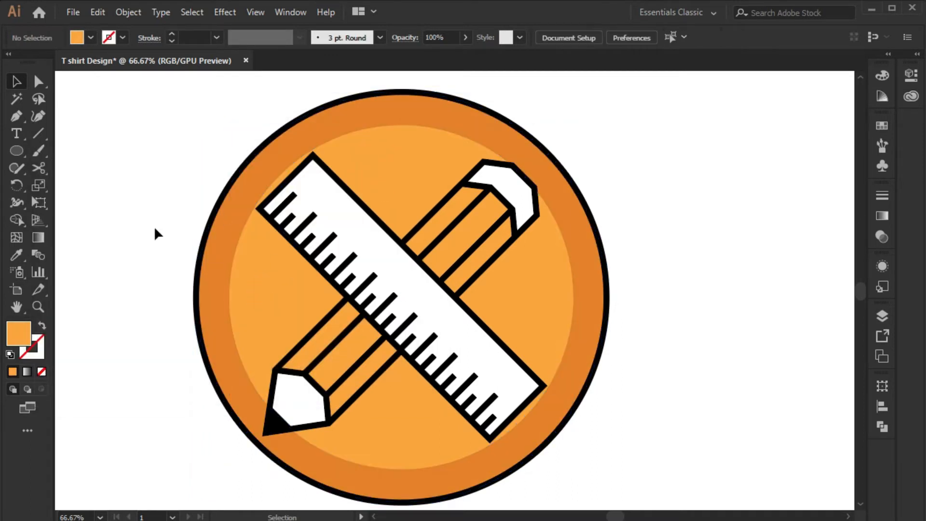
Scale the whole design down to about 70% of its size.
{"action": "key", "text": "ctrl+a"}
{"action": "left_click_drag", "start_coordinate": [608, 89], "coordinate": [488, 191]}
{"action": "left_click_drag", "start_coordinate": [336, 314], "coordinate": [359, 261]}
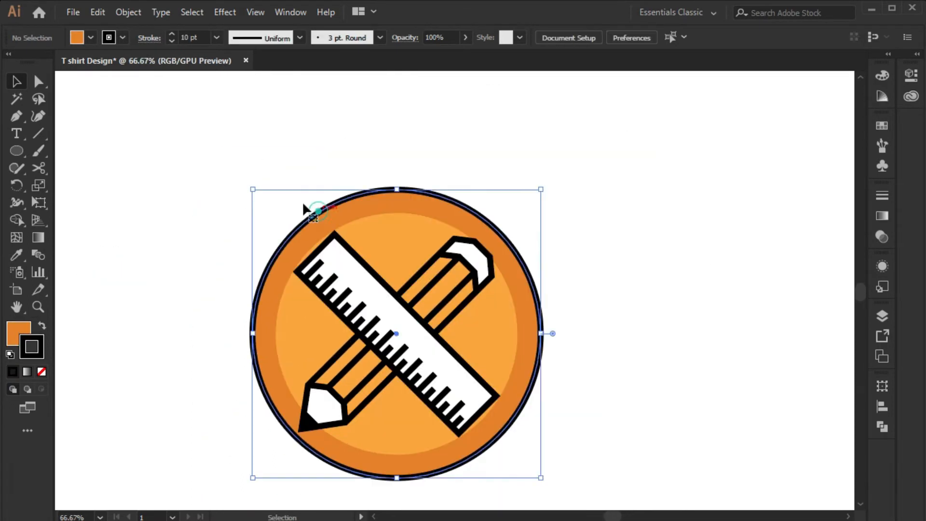
Add a white-filled copy of the outer circle behind the design, enlarged by about 10% around the same centre.
{"action": "left_click", "coordinate": [97, 12]}
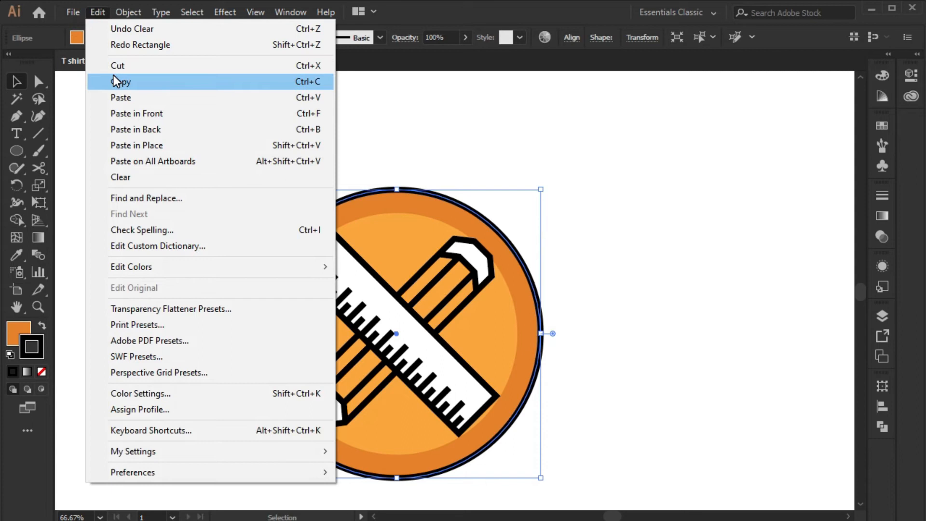
{"action": "left_click", "coordinate": [114, 77]}
{"action": "key", "text": "ctrl+f"}
{"action": "left_click_drag", "start_coordinate": [541, 188], "coordinate": [563, 172]}
{"action": "left_click", "coordinate": [159, 285]}
{"action": "left_click", "coordinate": [246, 286]}
{"action": "double_click", "coordinate": [27, 333]}
{"action": "left_click_drag", "start_coordinate": [60, 198], "coordinate": [19, 139]}
{"action": "left_click", "coordinate": [381, 182]}
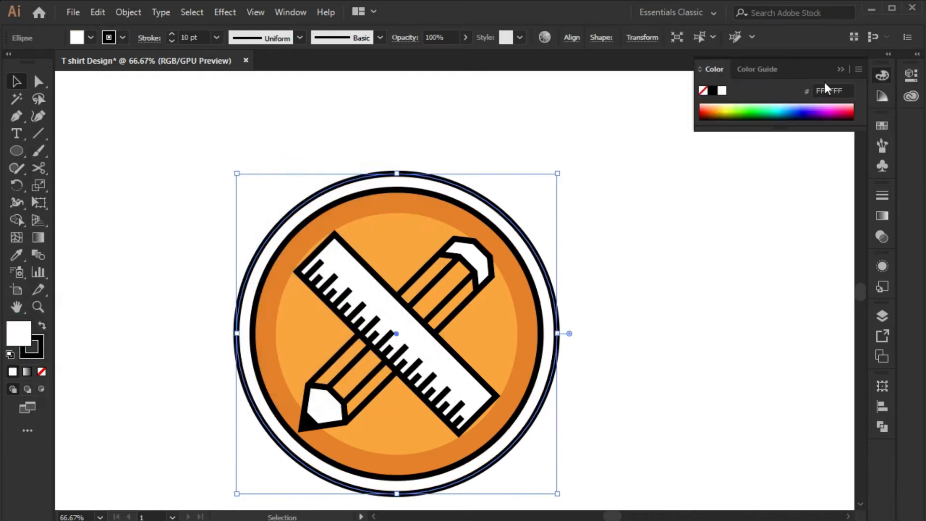
{"action": "left_click", "coordinate": [670, 140]}
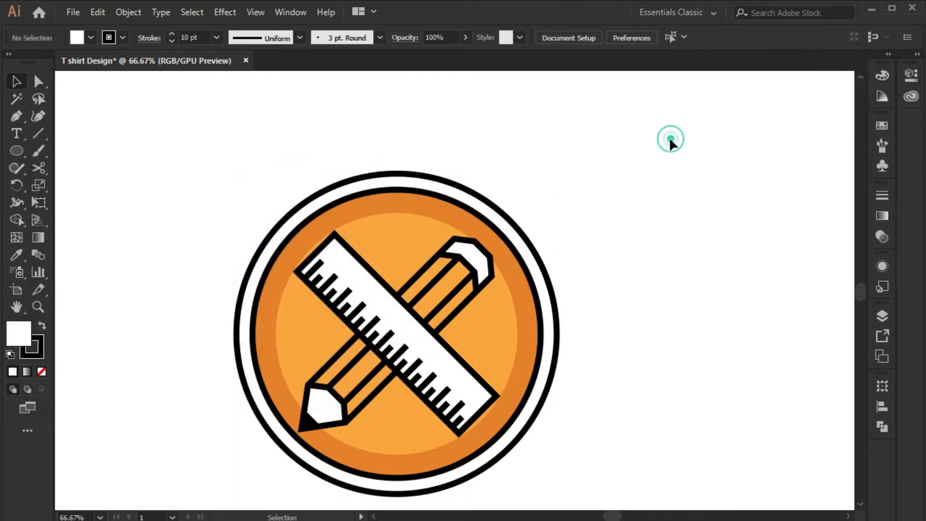
{"action": "left_click", "coordinate": [295, 206]}
{"action": "left_click_drag", "start_coordinate": [558, 173], "coordinate": [553, 176]}
Expand the fills and strokes of the whole badge into shapes.
{"action": "left_click", "coordinate": [653, 233]}
{"action": "left_click_drag", "start_coordinate": [653, 233], "coordinate": [227, 292]}
{"action": "right_click", "coordinate": [222, 289]}
{"action": "left_click", "coordinate": [179, 288]}
{"action": "left_click_drag", "start_coordinate": [196, 248], "coordinate": [778, 474]}
{"action": "left_click", "coordinate": [128, 12]}
{"action": "left_click", "coordinate": [178, 157]}
{"action": "key", "text": "Return"}
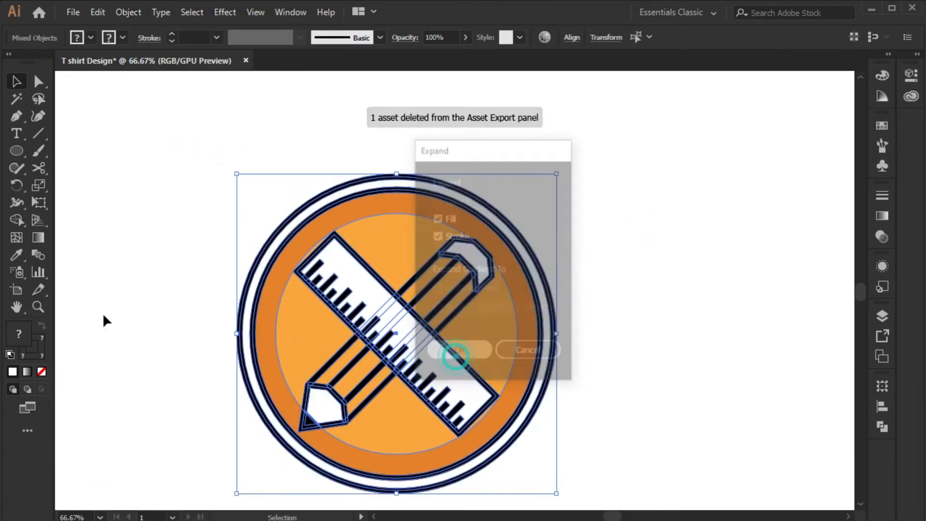
{"action": "left_click", "coordinate": [103, 312]}
Draw a 26 by 58 pt rectangle in the empty area beside the badge.
{"action": "left_click", "coordinate": [14, 150]}
{"action": "left_click", "coordinate": [132, 190]}
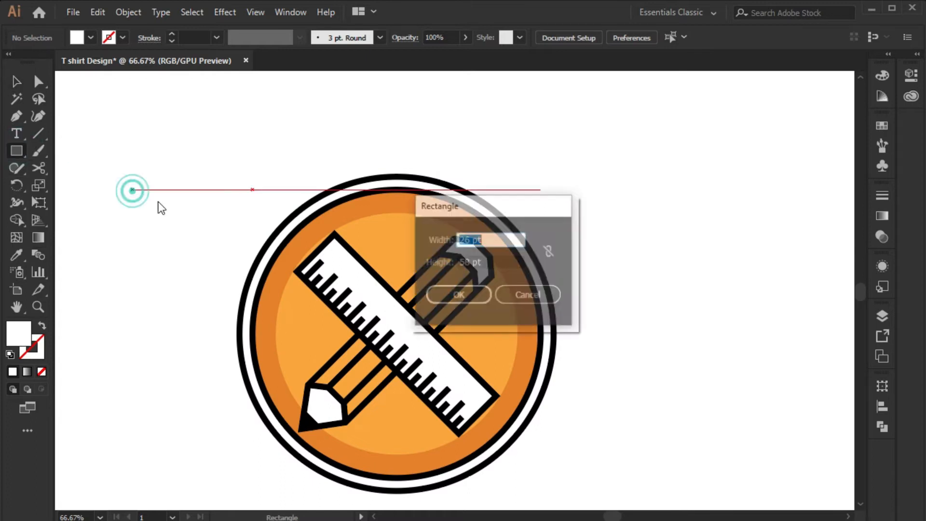
{"action": "left_click", "coordinate": [451, 291]}
{"action": "key", "text": "v"}
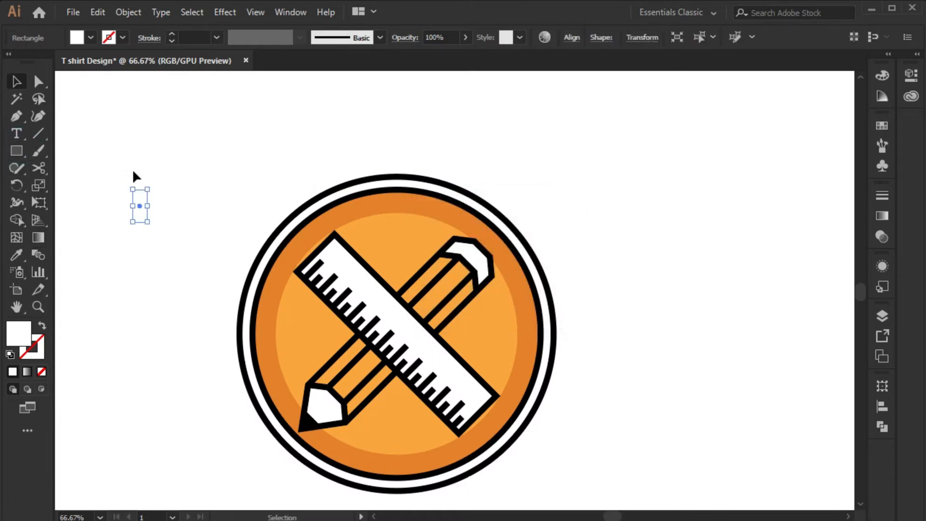
Give the small rectangle an F9F9F9 fill and a 10 pt black stroke.
{"action": "left_click", "coordinate": [34, 340]}
{"action": "double_click", "coordinate": [34, 340]}
{"action": "left_click", "coordinate": [387, 178]}
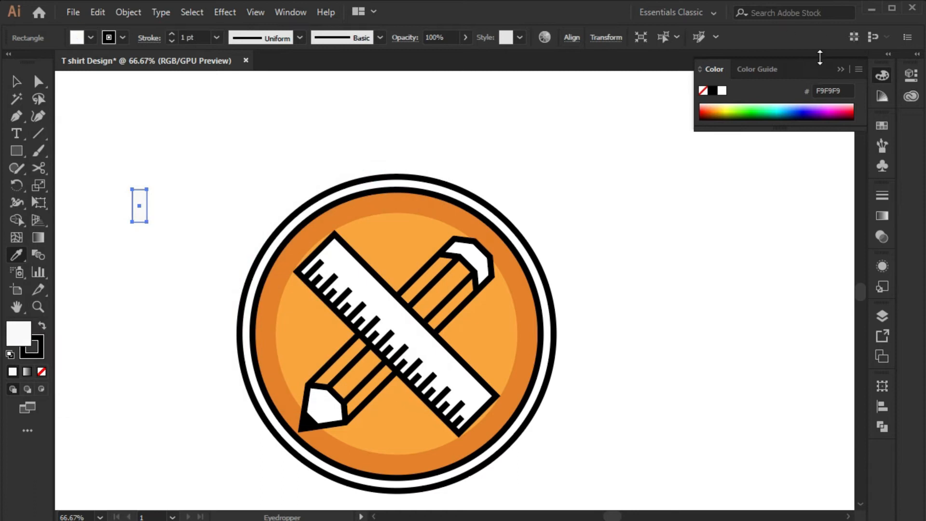
{"action": "key", "text": "i"}
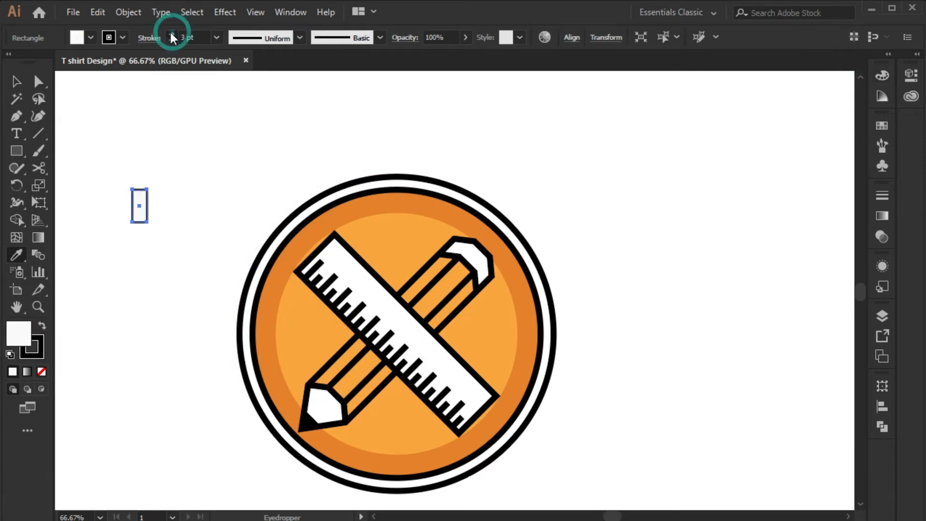
{"action": "left_click", "coordinate": [171, 42]}
{"action": "left_click", "coordinate": [171, 42]}
{"action": "left_click", "coordinate": [171, 42]}
{"action": "key", "text": "v"}
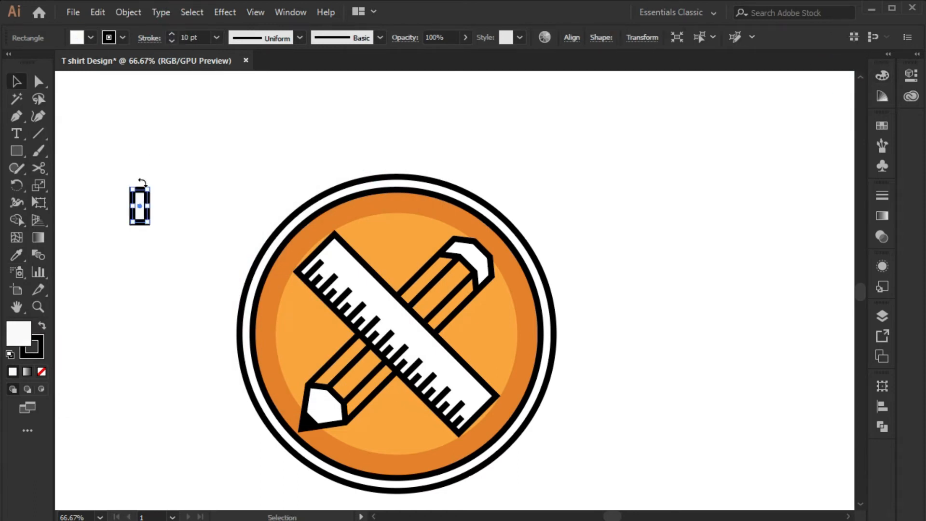
Place the small rectangle at the top centre of the badge as a stem and send it to the back.
{"action": "left_click_drag", "start_coordinate": [140, 195], "coordinate": [389, 150]}
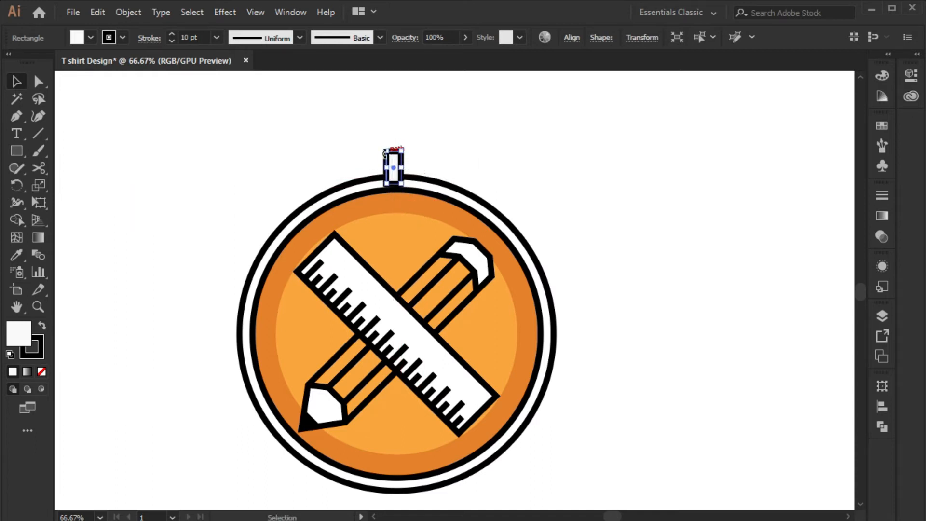
{"action": "right_click", "coordinate": [387, 153]}
{"action": "mouse_move", "coordinate": [429, 386]}
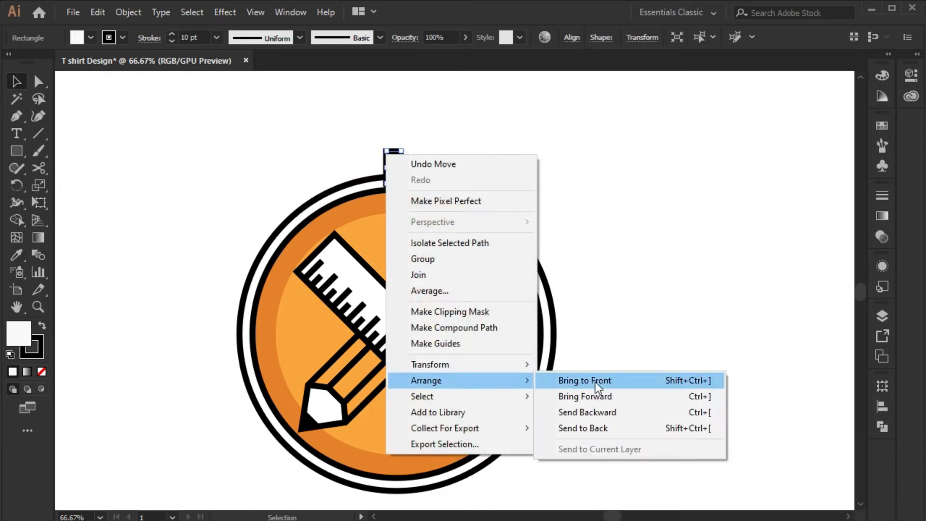
{"action": "left_click", "coordinate": [602, 429]}
{"action": "left_click", "coordinate": [307, 182]}
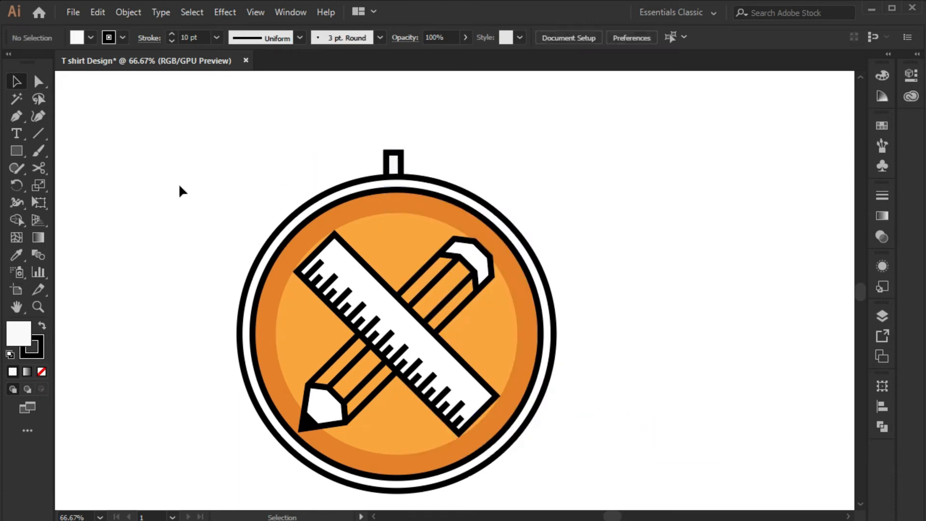
Draw a circle about 50 pt wide on top of the stem and centre it horizontally with the stem.
{"action": "left_click_drag", "start_coordinate": [15, 154], "coordinate": [59, 183]}
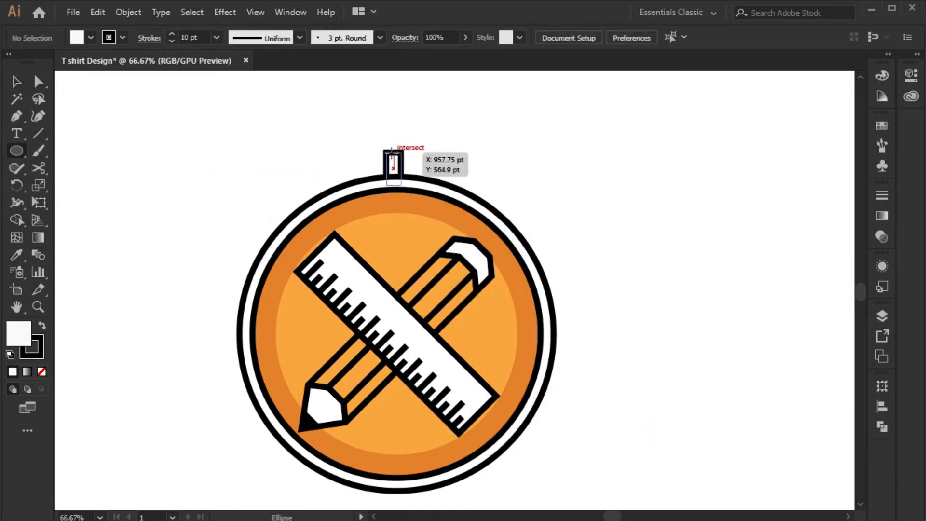
{"action": "left_click_drag", "start_coordinate": [405, 154], "coordinate": [408, 157]}
{"action": "key", "text": "v"}
{"action": "left_click", "coordinate": [400, 171], "text": "shift"}
{"action": "left_click", "coordinate": [570, 40]}
{"action": "left_click", "coordinate": [449, 80]}
{"action": "left_click", "coordinate": [518, 205]}
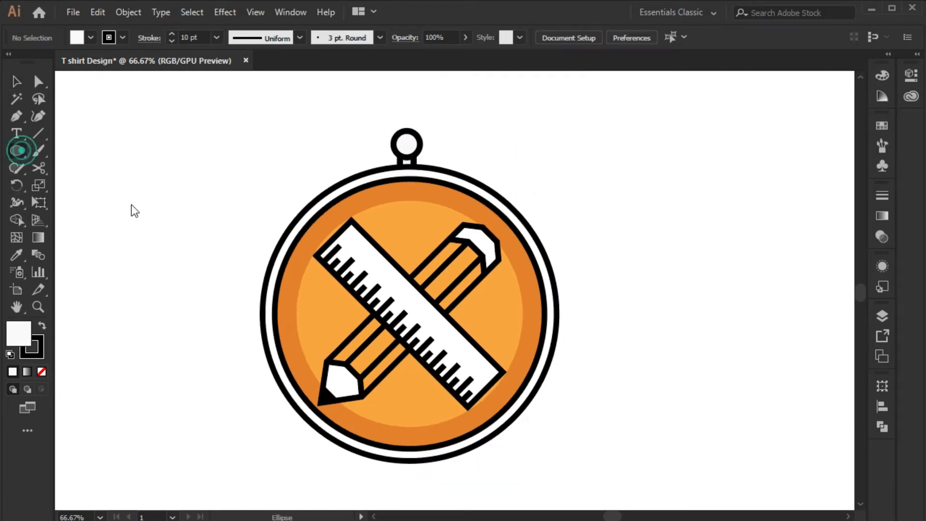
Draw a 190 pt circle beside the badge and fill it with the badge's darker orange, without a stroke.
{"action": "left_click", "coordinate": [186, 258]}
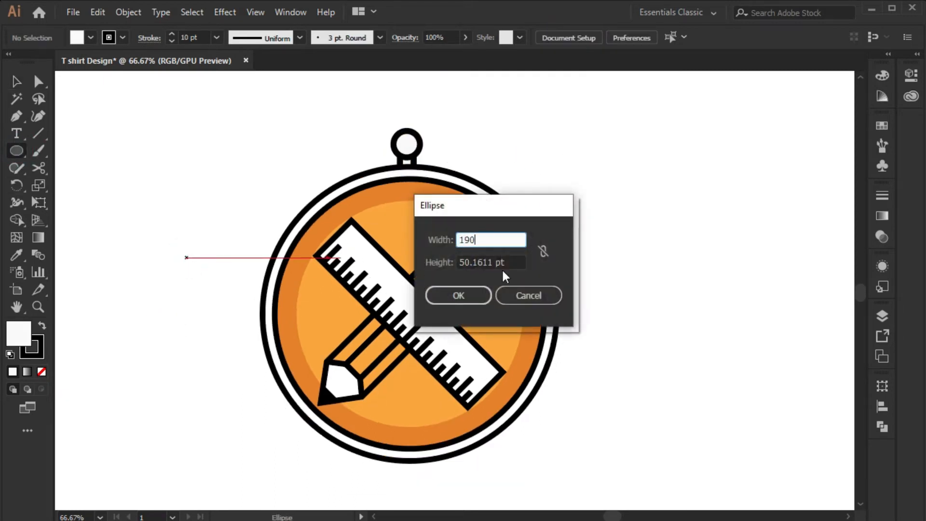
{"action": "left_click", "coordinate": [519, 261]}
{"action": "left_click", "coordinate": [457, 297]}
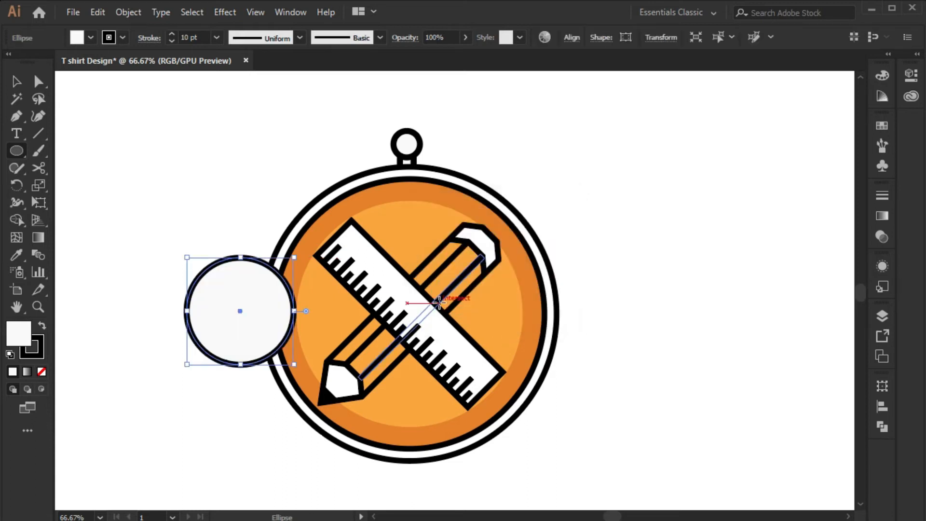
{"action": "left_click", "coordinate": [14, 253]}
{"action": "left_click", "coordinate": [306, 245]}
{"action": "key", "text": "v"}
{"action": "left_click", "coordinate": [42, 326]}
{"action": "left_click", "coordinate": [42, 326]}
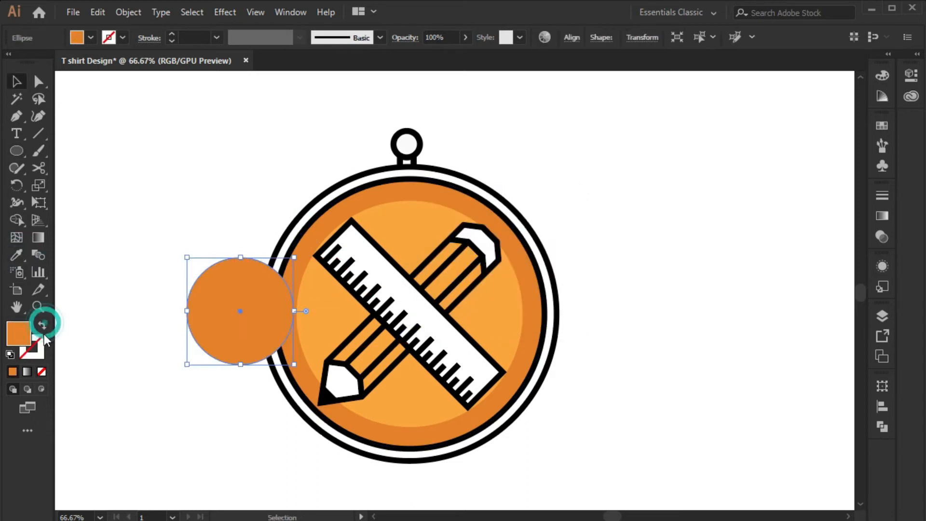
Give the 190 pt orange circle a 10 pt stroke in colour 020202.
{"action": "double_click", "coordinate": [36, 348]}
{"action": "left_click", "coordinate": [114, 341]}
{"action": "left_click", "coordinate": [370, 185]}
{"action": "double_click", "coordinate": [30, 349]}
{"action": "type", "text": "020202"}
{"action": "left_click", "coordinate": [388, 179]}
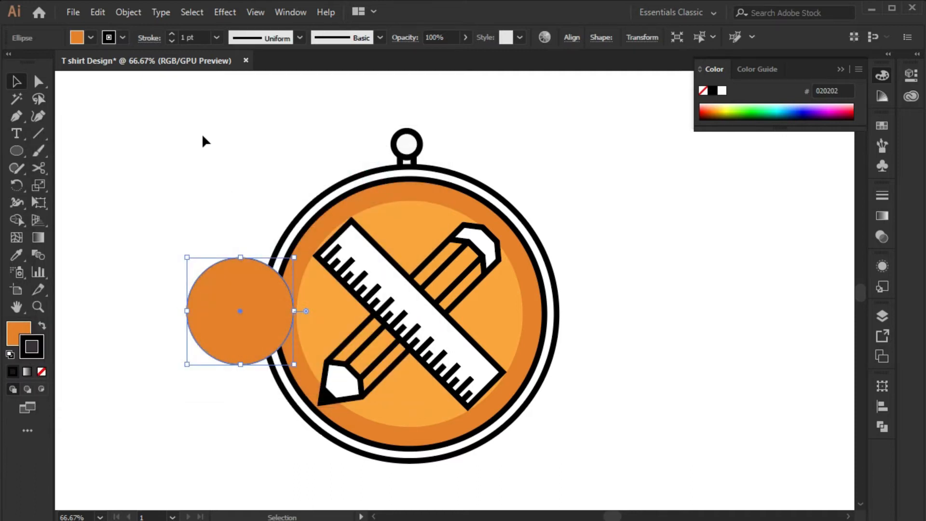
{"action": "left_click", "coordinate": [216, 38]}
{"action": "left_click", "coordinate": [239, 246]}
Move the orange circle to the badge's upper-left edge and send it to the back.
{"action": "mouse_move", "coordinate": [242, 315]}
{"action": "left_mouse_down"}
{"action": "mouse_move", "coordinate": [248, 233]}
{"action": "mouse_move", "coordinate": [275, 201]}
{"action": "mouse_move", "coordinate": [262, 198]}
{"action": "mouse_move", "coordinate": [277, 221]}
{"action": "mouse_move", "coordinate": [271, 211]}
{"action": "left_mouse_up"}
{"action": "right_click", "coordinate": [286, 190]}
{"action": "mouse_move", "coordinate": [337, 415]}
{"action": "left_click", "coordinate": [527, 490]}
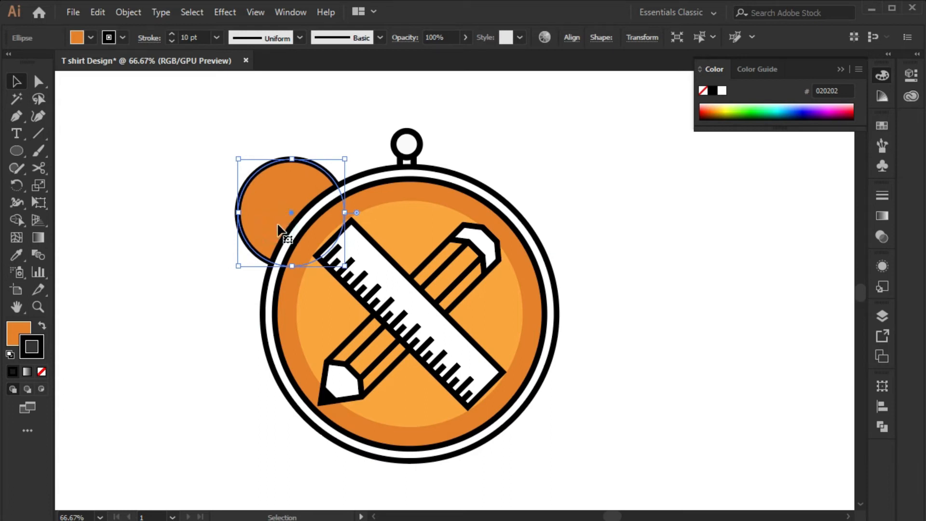
Duplicate the orange circle to the badge's upper-right edge and group the two circles.
{"action": "left_click_drag", "start_coordinate": [271, 190], "coordinate": [508, 203]}
{"action": "left_click", "coordinate": [289, 203], "text": "shift"}
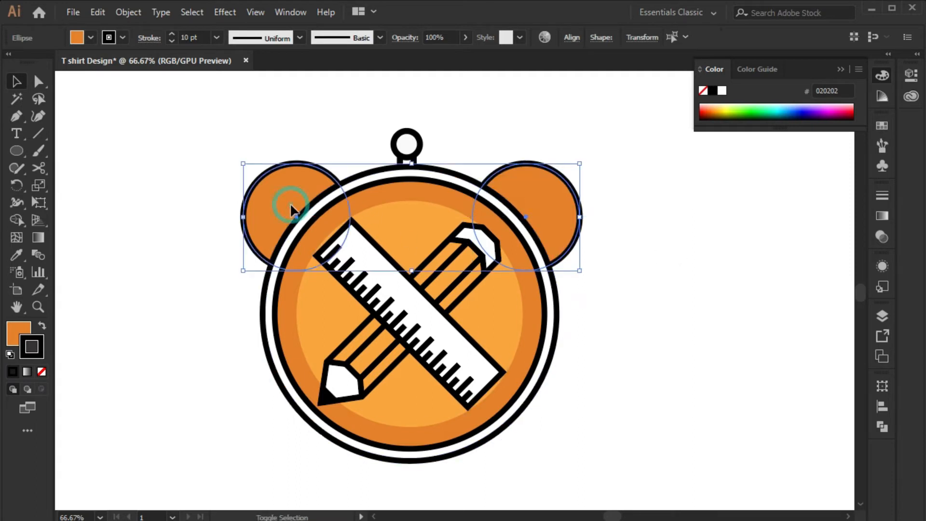
{"action": "right_click", "coordinate": [273, 193]}
{"action": "left_click", "coordinate": [325, 281]}
{"action": "left_click", "coordinate": [178, 264]}
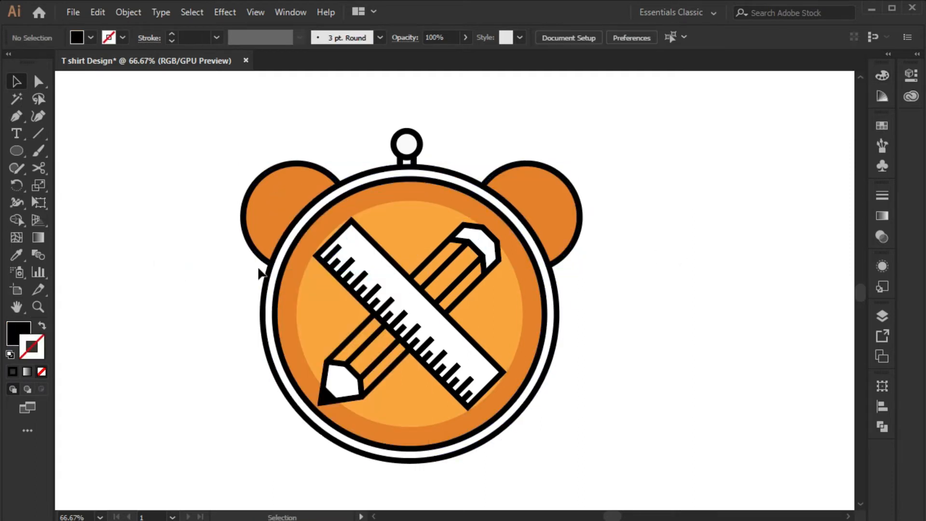
Paste a copy of the badge's outer ring behind it and enlarge the copy to about 580 pt around its centre.
{"action": "left_click", "coordinate": [263, 273]}
{"action": "left_click", "coordinate": [97, 12]}
{"action": "left_click", "coordinate": [123, 81]}
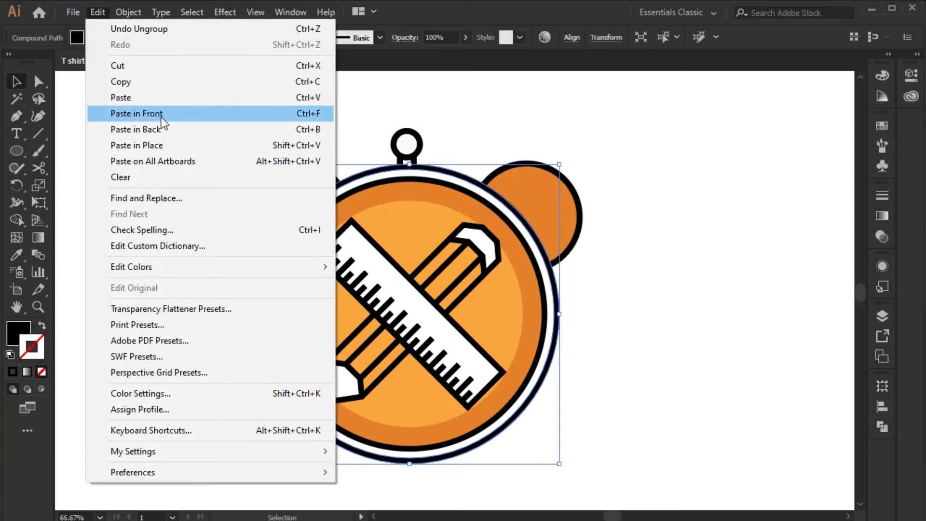
{"action": "left_click", "coordinate": [164, 128]}
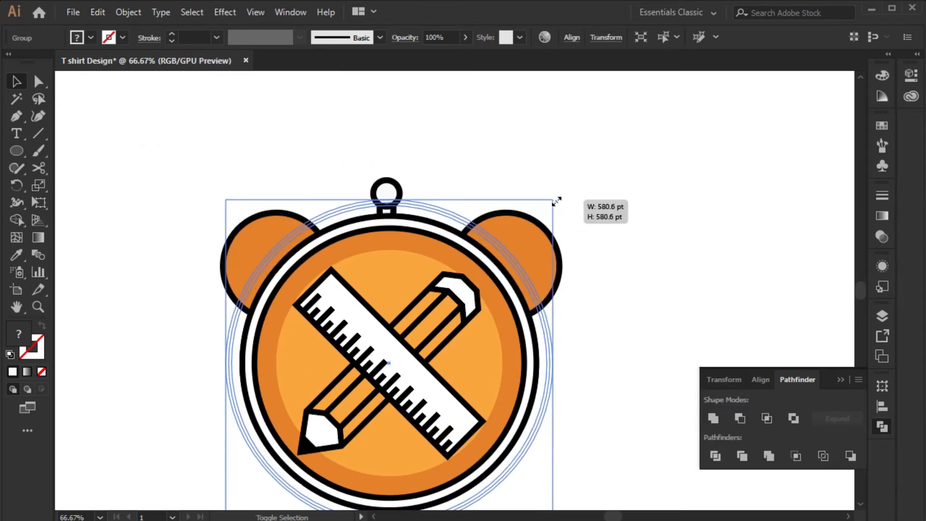
{"action": "left_click_drag", "start_coordinate": [557, 200], "coordinate": [554, 200]}
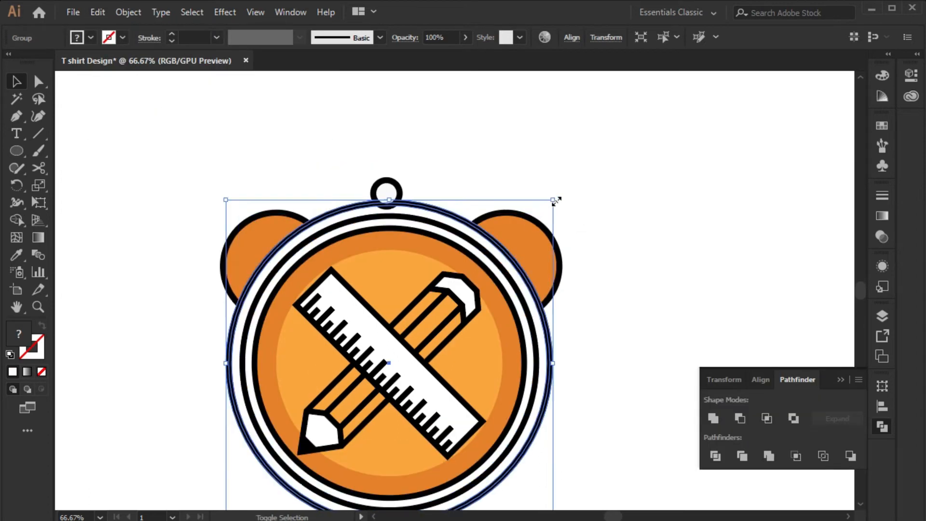
Trim the two orange circles along the enlarged ring with the Shape Builder, then delete that ring.
{"action": "left_click", "coordinate": [841, 380]}
{"action": "left_click", "coordinate": [17, 220]}
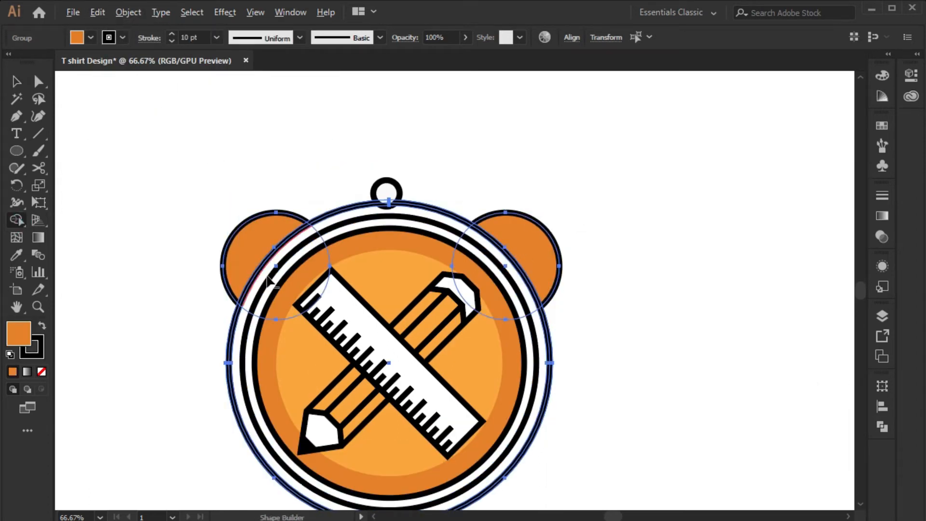
{"action": "key", "text": "v"}
{"action": "left_click", "coordinate": [181, 208]}
{"action": "left_click", "coordinate": [237, 320]}
{"action": "key", "text": "Delete"}
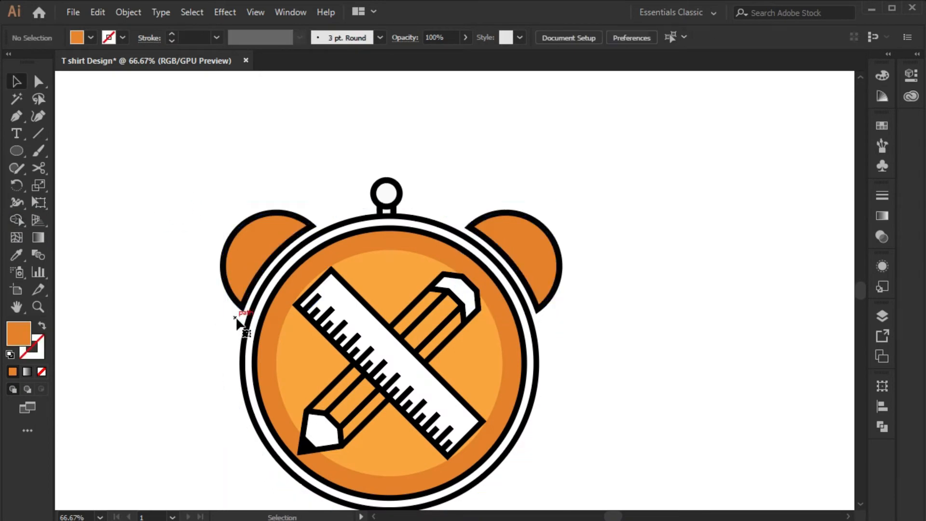
Offset the paths of the two orange bell shapes by -15 pt with mitre joins.
{"action": "left_click", "coordinate": [245, 260]}
{"action": "scroll", "coordinate": [224, 297], "scroll_direction": "down", "scroll_amount": 1}
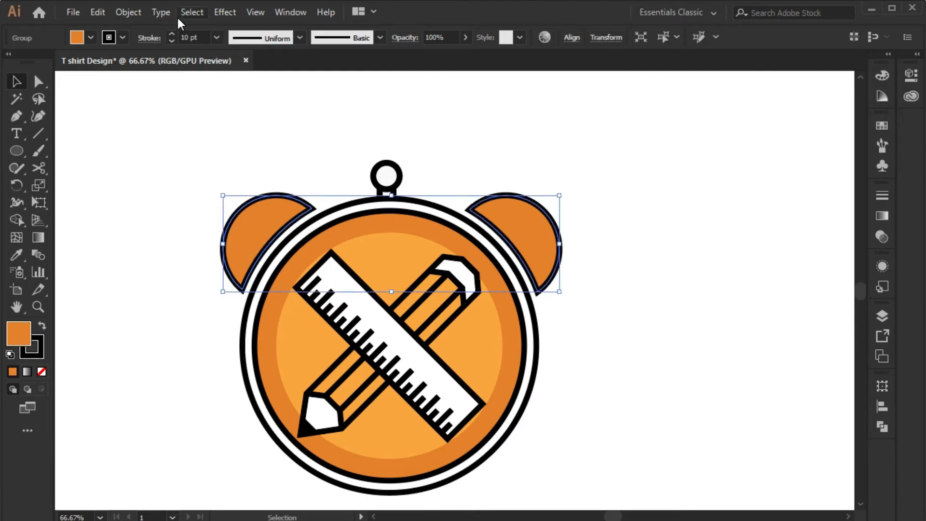
{"action": "left_click", "coordinate": [139, 12]}
{"action": "mouse_move", "coordinate": [238, 334]}
{"action": "left_click", "coordinate": [430, 326]}
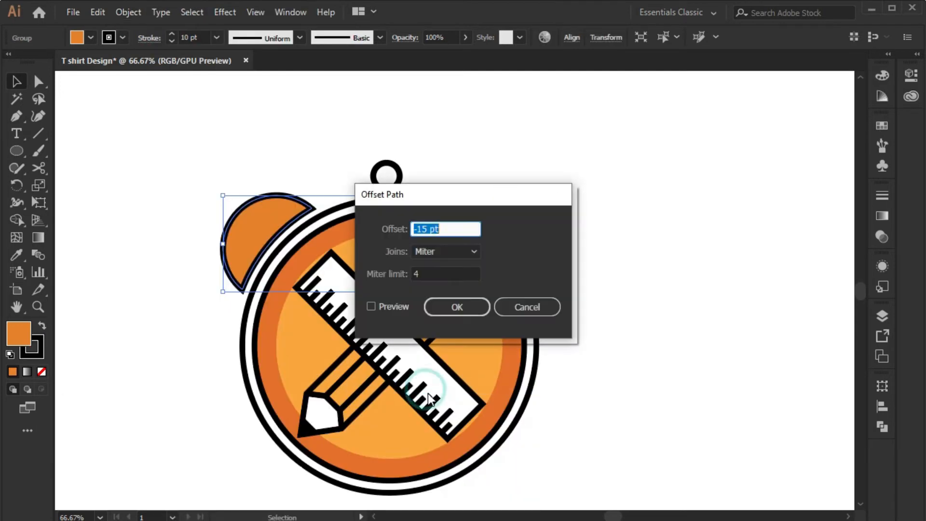
{"action": "left_click", "coordinate": [459, 305]}
Sample the clock rim's dark orange onto the inner bell shapes with the Eyedropper, leaving them without a stroke.
{"action": "left_click", "coordinate": [16, 254]}
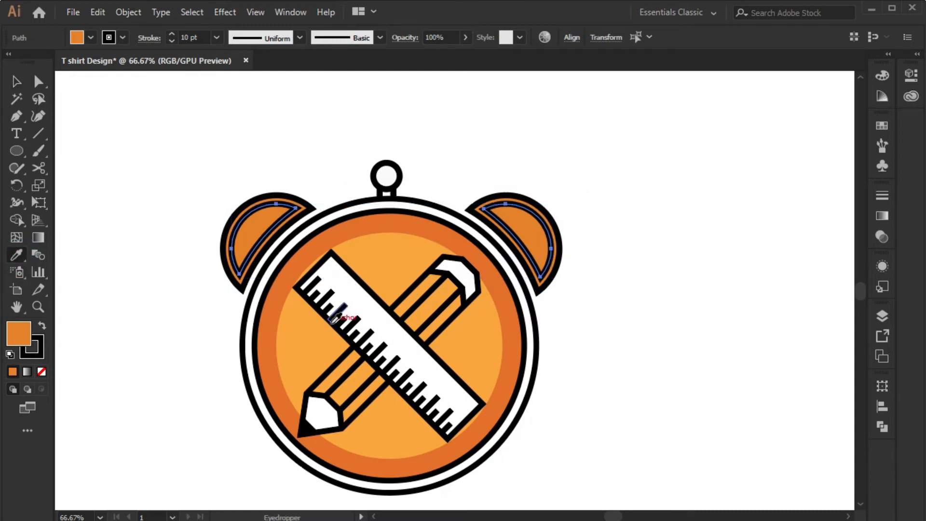
{"action": "left_click", "coordinate": [271, 323]}
{"action": "key", "text": "v"}
{"action": "left_click", "coordinate": [218, 260]}
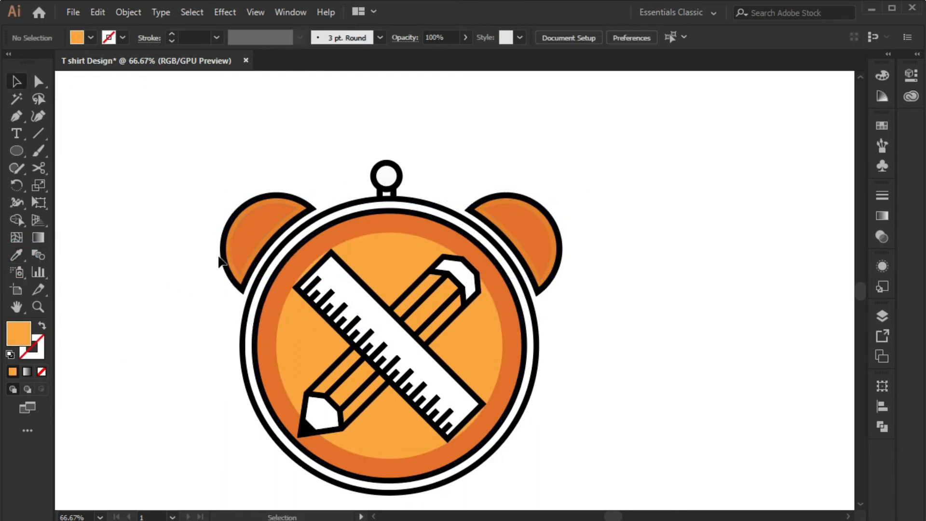
Fill the outer bell shapes with light orange FAA63B.
{"action": "left_click", "coordinate": [225, 258]}
{"action": "double_click", "coordinate": [19, 334]}
{"action": "type", "text": "FAA63B"}
{"action": "key", "text": "Return"}
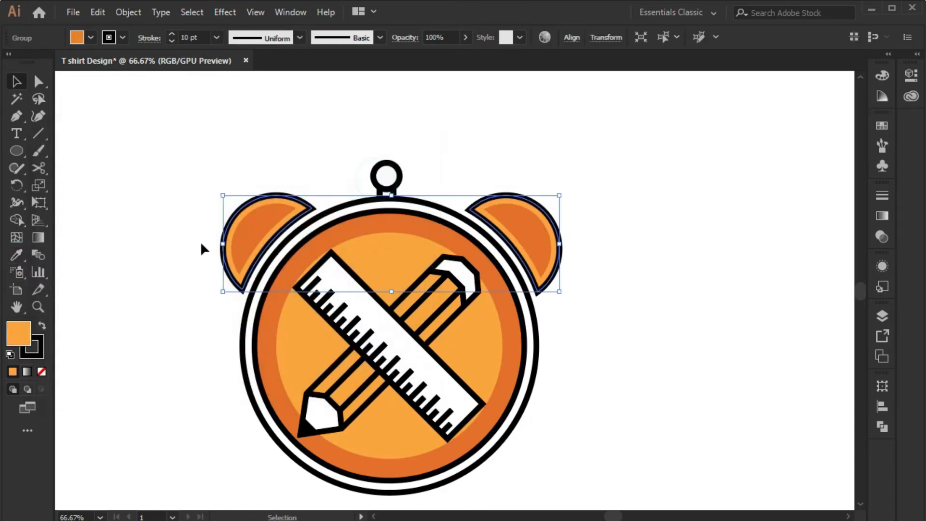
{"action": "left_click", "coordinate": [200, 241]}
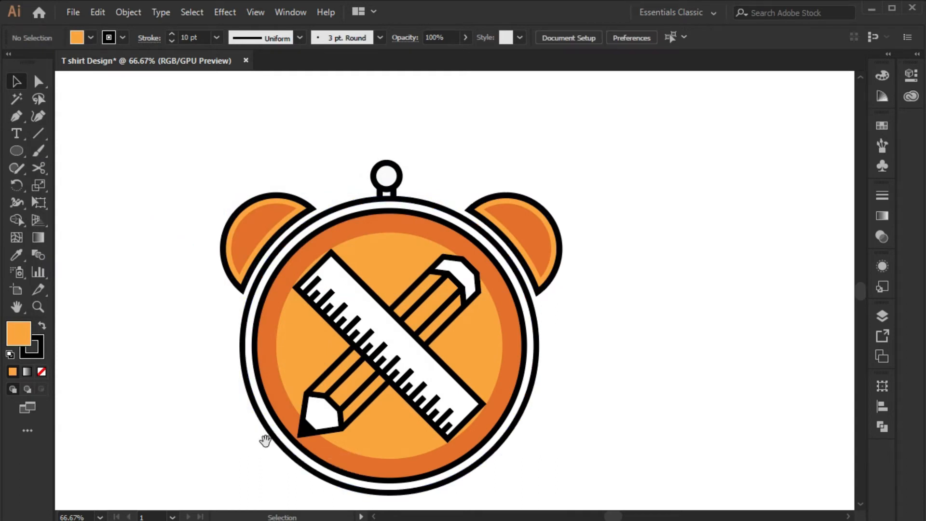
Draw a small circle at the bottom of the clock's outer ring and fill it white with the 10 pt black stroke.
{"action": "left_click_drag", "start_coordinate": [264, 440], "coordinate": [280, 371]}
{"action": "key", "text": "l"}
{"action": "left_click_drag", "start_coordinate": [404, 422], "coordinate": [416, 427]}
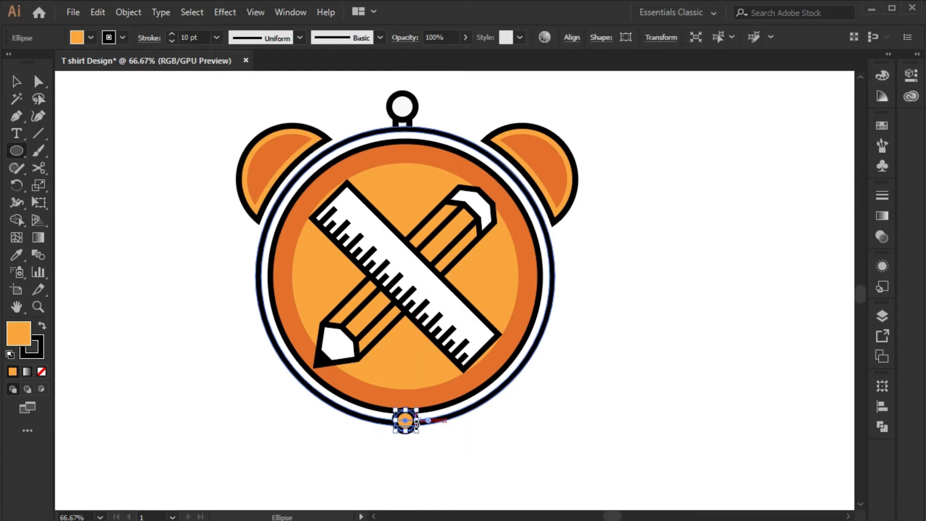
{"action": "double_click", "coordinate": [17, 333]}
{"action": "left_click_drag", "start_coordinate": [93, 211], "coordinate": [46, 173]}
{"action": "key", "text": "Return"}
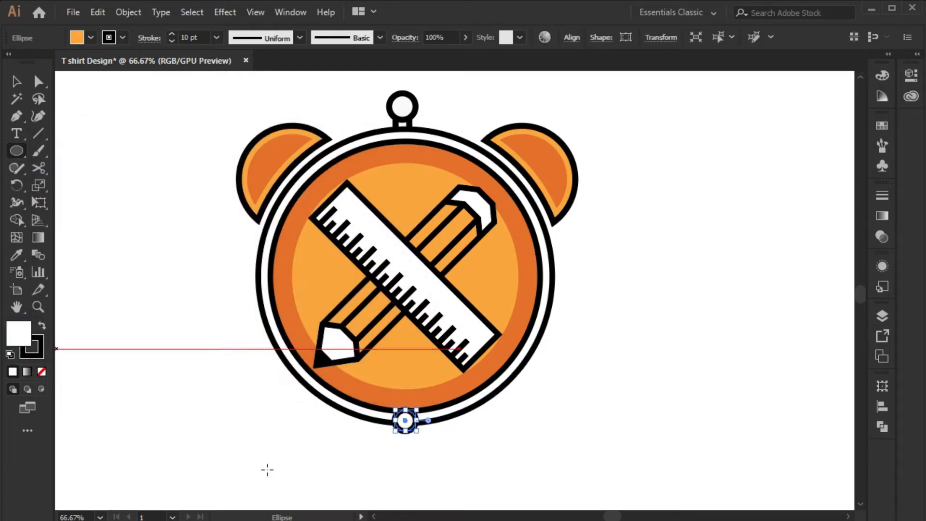
{"action": "key", "text": "v"}
{"action": "left_click", "coordinate": [264, 456]}
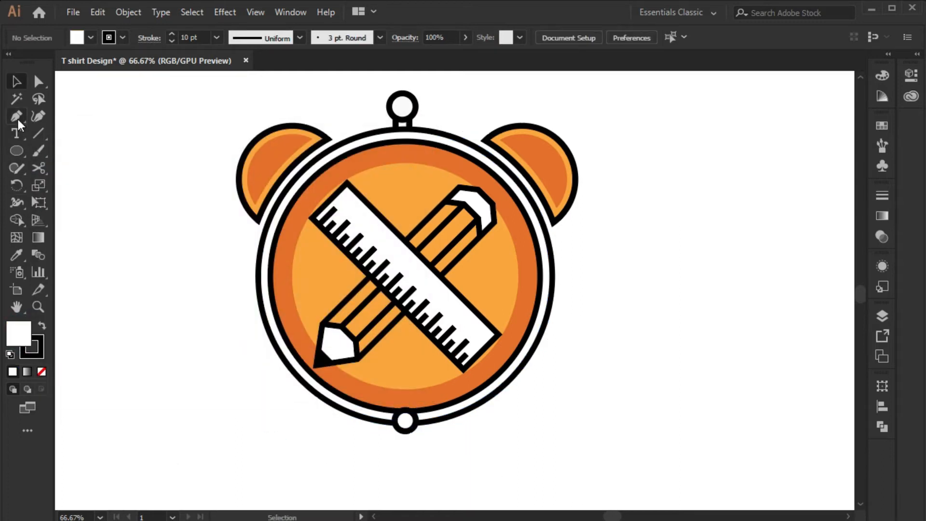
Draw a horizontal line slightly wider than the clock and move it down through the small bottom circle.
{"action": "left_click", "coordinate": [242, 260]}
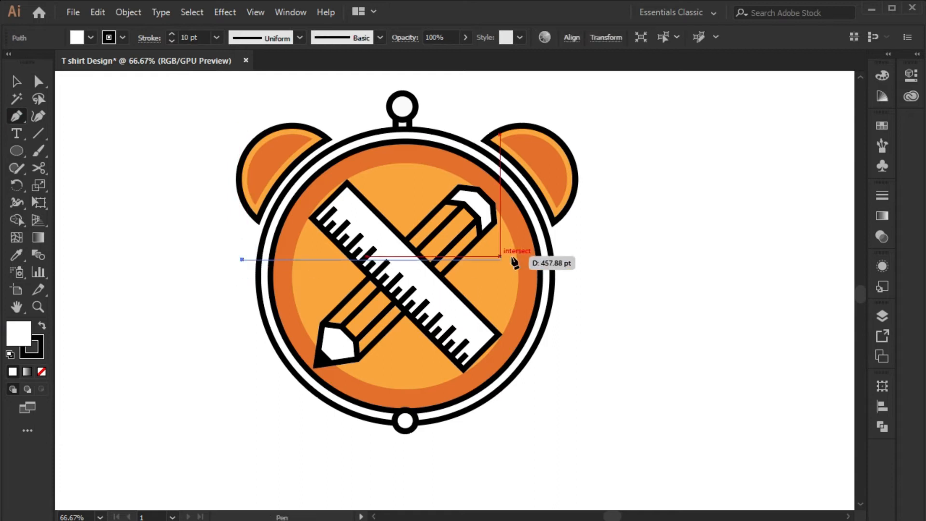
{"action": "left_click", "coordinate": [564, 261]}
{"action": "key", "text": "v"}
{"action": "left_click_drag", "start_coordinate": [395, 264], "coordinate": [361, 421]}
Align the small bottom circle and the horizontal line on their horizontal centres.
{"action": "left_click", "coordinate": [378, 450]}
{"action": "left_click", "coordinate": [394, 444]}
{"action": "left_click", "coordinate": [412, 429]}
{"action": "left_click", "coordinate": [322, 421], "text": "shift"}
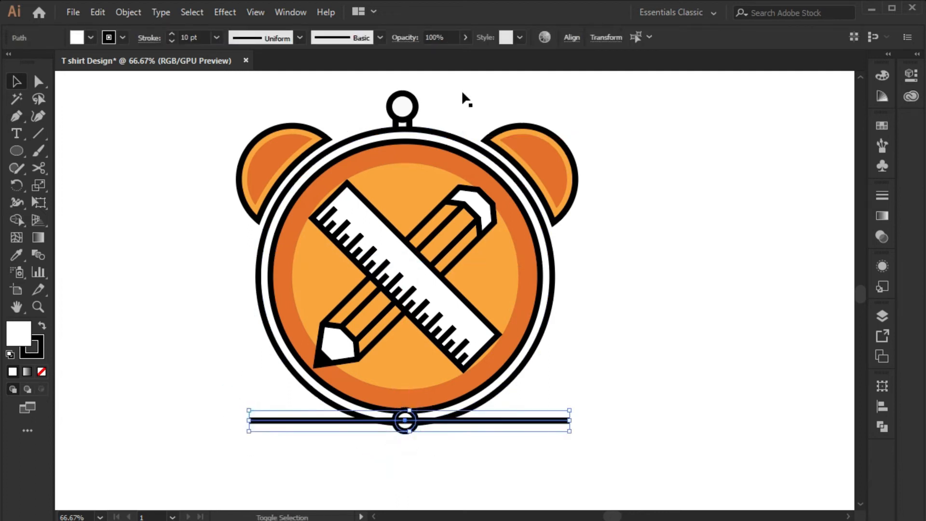
{"action": "left_click", "coordinate": [571, 37]}
{"action": "left_click", "coordinate": [449, 79]}
{"action": "left_click", "coordinate": [603, 325]}
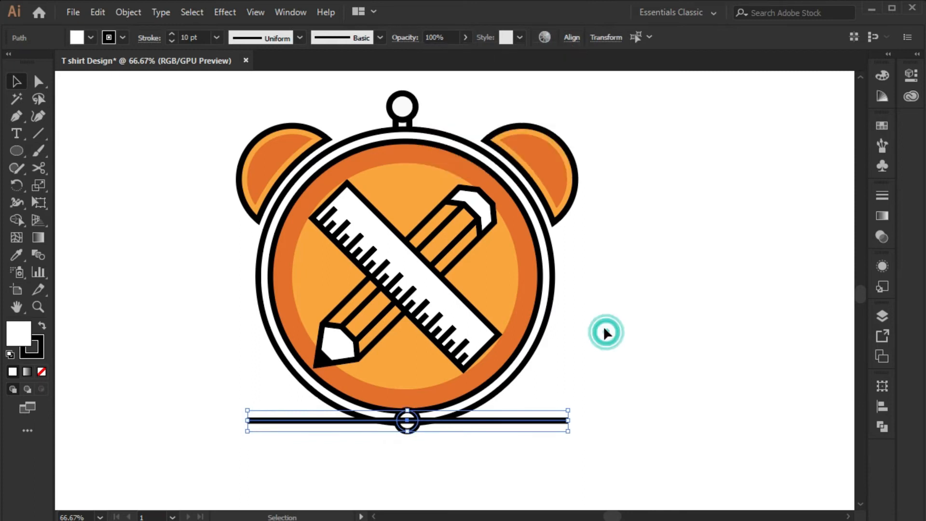
Send the horizontal line at the clock's base to the back.
{"action": "left_click", "coordinate": [408, 422]}
{"action": "right_click", "coordinate": [512, 420]}
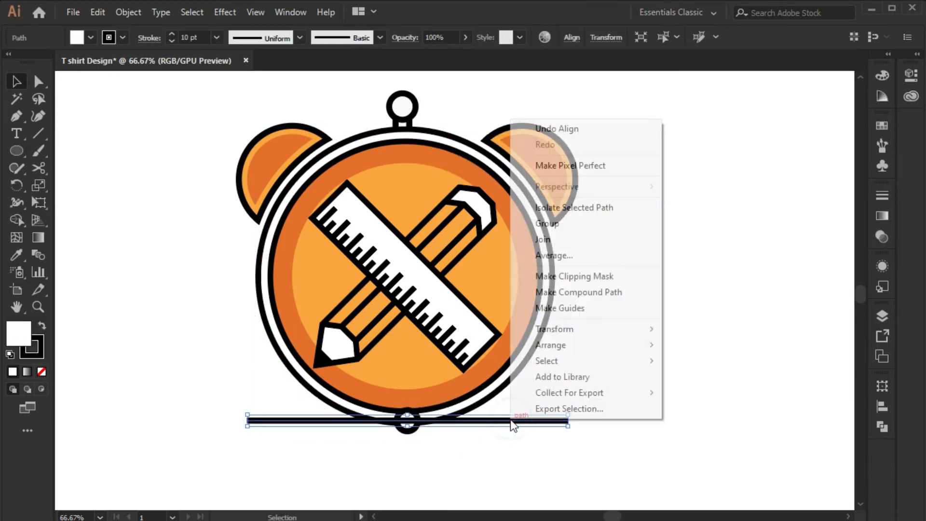
{"action": "mouse_move", "coordinate": [577, 345]}
{"action": "left_click", "coordinate": [706, 393]}
{"action": "left_click", "coordinate": [425, 450]}
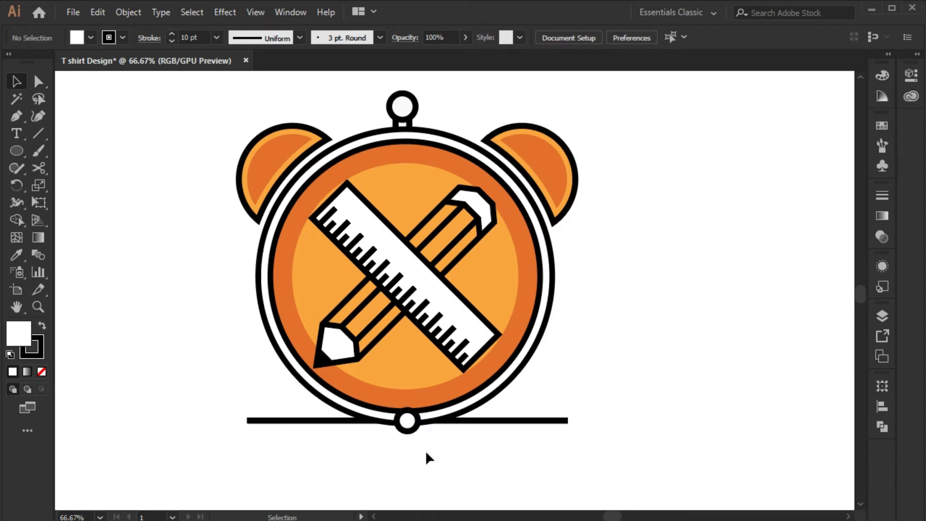
Draw a small white square on the left end of the base line and copy it to the right end.
{"action": "scroll", "coordinate": [258, 408], "scroll_direction": "up", "scroll_amount": 5}
{"action": "key", "text": "m"}
{"action": "left_click_drag", "start_coordinate": [259, 409], "coordinate": [329, 451]}
{"action": "key", "text": "ctrl+1"}
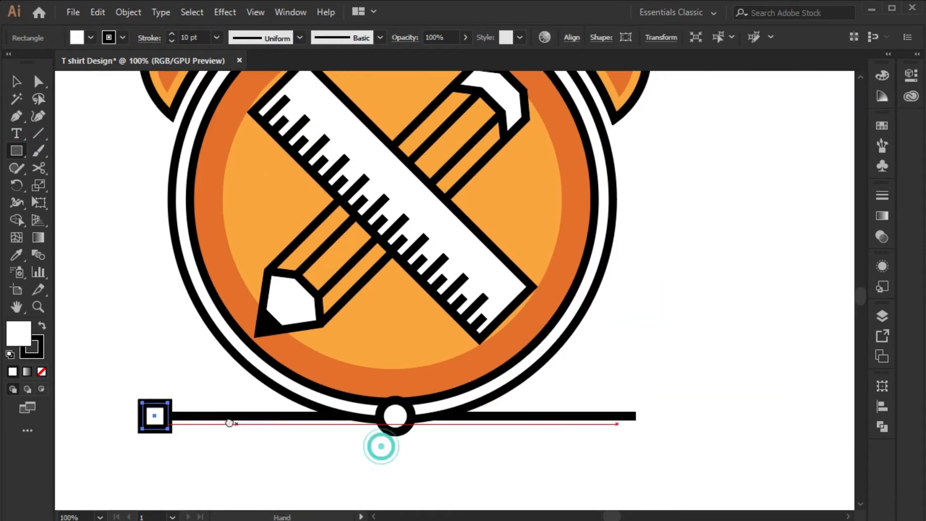
{"action": "key", "text": "v"}
{"action": "left_click_drag", "start_coordinate": [155, 424], "coordinate": [632, 418]}
{"action": "key", "text": "ctrl+minus"}
{"action": "left_click", "coordinate": [439, 449]}
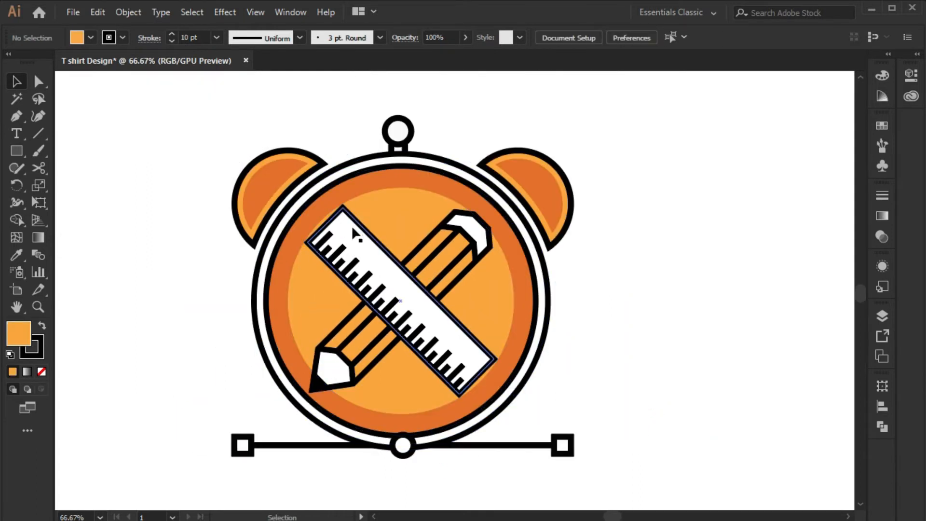
Draw a small light orange circle with a black stroke as the hole near the ruler's upper end.
{"action": "scroll", "coordinate": [351, 233], "scroll_direction": "up", "scroll_amount": 2}
{"action": "left_click", "coordinate": [13, 152]}
{"action": "left_click", "coordinate": [35, 184]}
{"action": "mouse_move", "coordinate": [346, 230]}
{"action": "left_mouse_down"}
{"action": "mouse_move", "coordinate": [361, 245]}
{"action": "mouse_move", "coordinate": [349, 225]}
{"action": "left_mouse_up"}
{"action": "key", "text": "v"}
{"action": "left_click", "coordinate": [109, 281]}
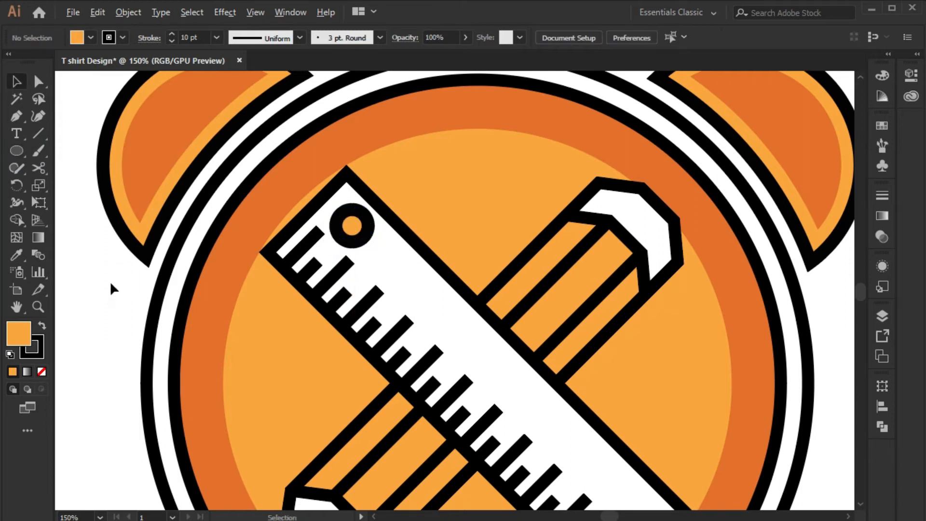
Create a 681 x 130 pt rectangle and fill it with off-white FCFBFA.
{"action": "key", "text": "ctrl+minus"}
{"action": "key", "text": "ctrl+minus"}
{"action": "left_click", "coordinate": [19, 148]}
{"action": "left_click", "coordinate": [53, 149]}
{"action": "left_click", "coordinate": [148, 319]}
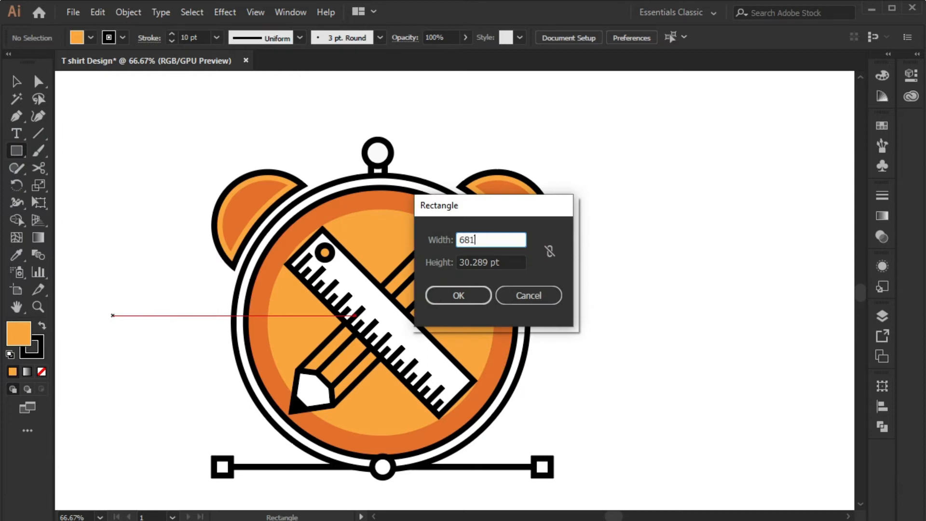
{"action": "left_click", "coordinate": [498, 262]}
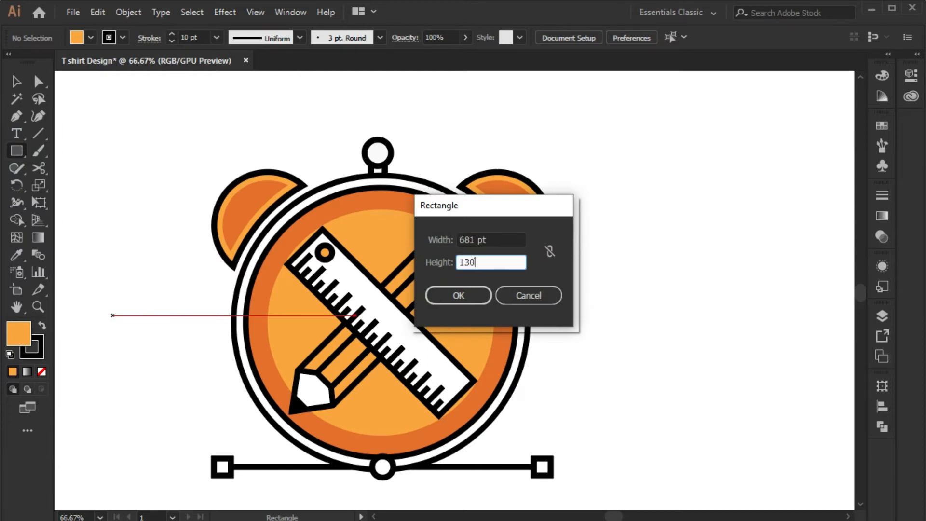
{"action": "type", "text": "130"}
{"action": "left_click", "coordinate": [482, 294]}
{"action": "double_click", "coordinate": [23, 341]}
{"action": "type", "text": "FCFBF4"}
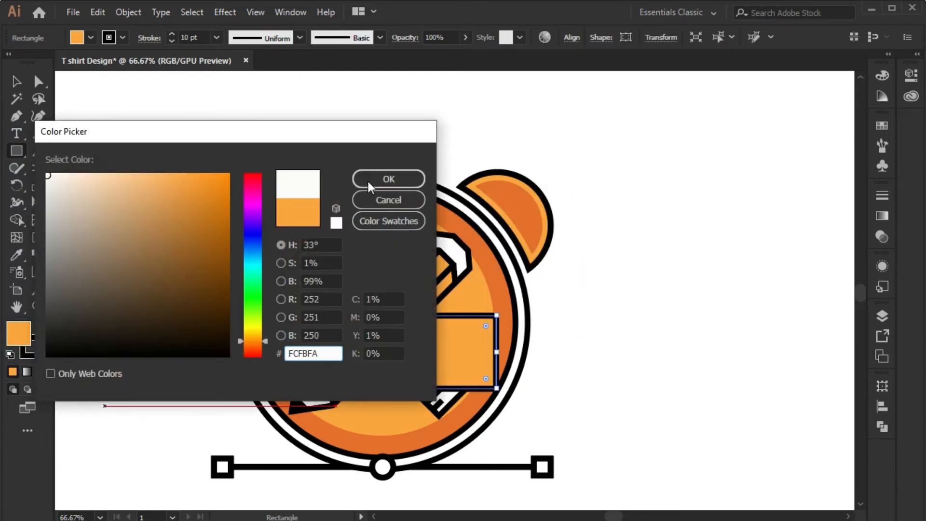
{"action": "left_click", "coordinate": [381, 179]}
Move the off-white rectangle across the clock's middle and align it with the clock on the horizontal centre.
{"action": "key", "text": "v"}
{"action": "left_click_drag", "start_coordinate": [175, 365], "coordinate": [230, 333]}
{"action": "left_click_drag", "start_coordinate": [124, 248], "coordinate": [400, 343]}
{"action": "left_click", "coordinate": [575, 37]}
{"action": "left_click", "coordinate": [444, 81]}
{"action": "left_click", "coordinate": [661, 333]}
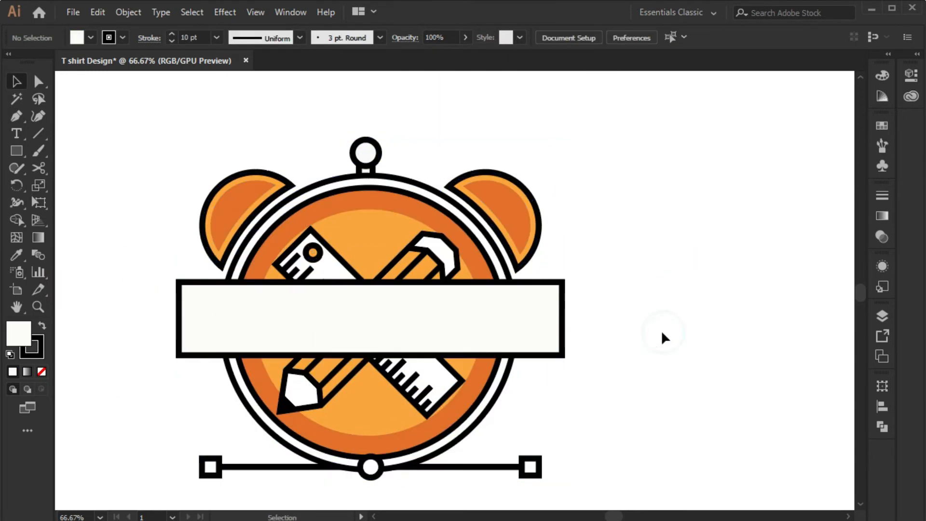
Bend the rectangle into a banner with a 13% horizontal Arc warp and move it slightly down.
{"action": "left_click", "coordinate": [440, 332]}
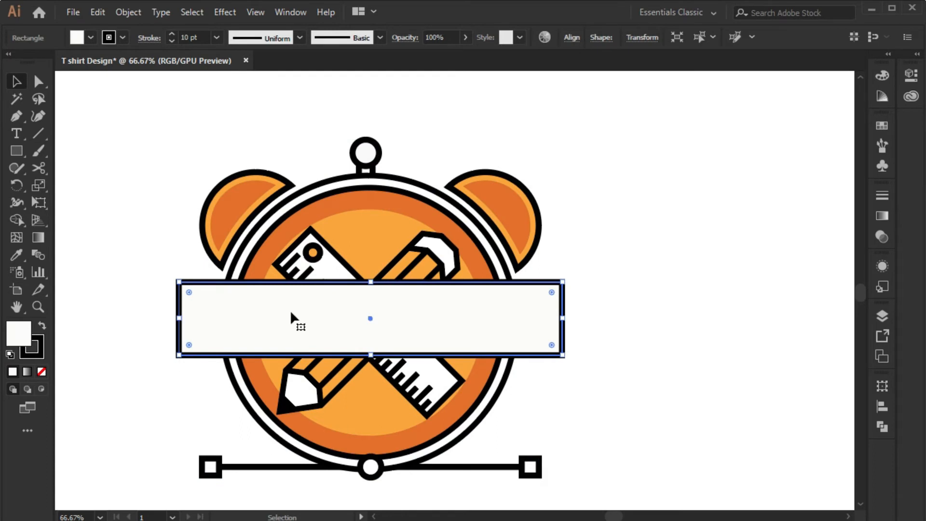
{"action": "left_click", "coordinate": [223, 12]}
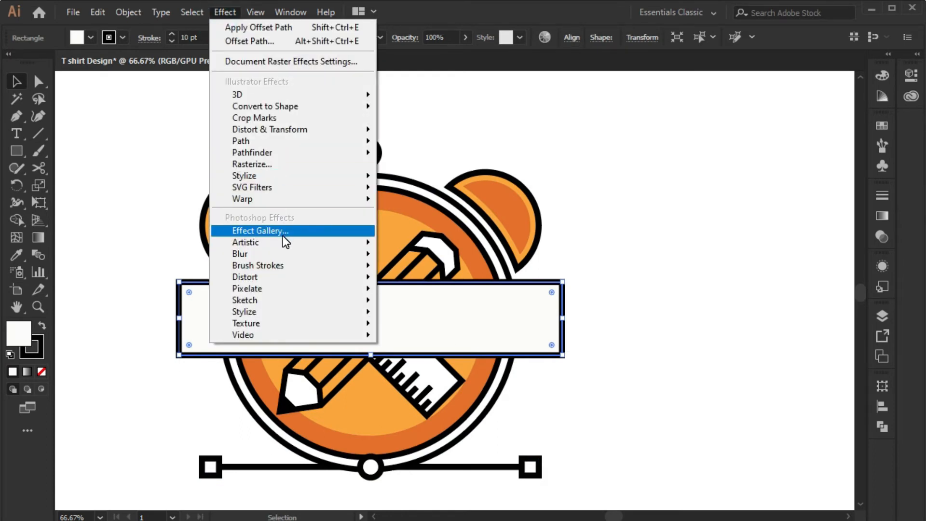
{"action": "mouse_move", "coordinate": [287, 201]}
{"action": "left_click", "coordinate": [424, 202]}
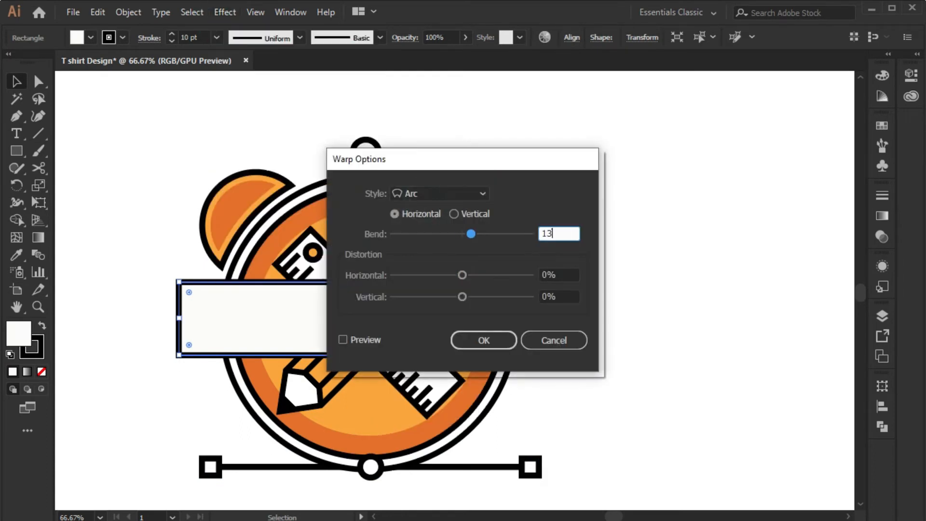
{"action": "left_click", "coordinate": [494, 341]}
{"action": "left_click_drag", "start_coordinate": [413, 320], "coordinate": [416, 330]}
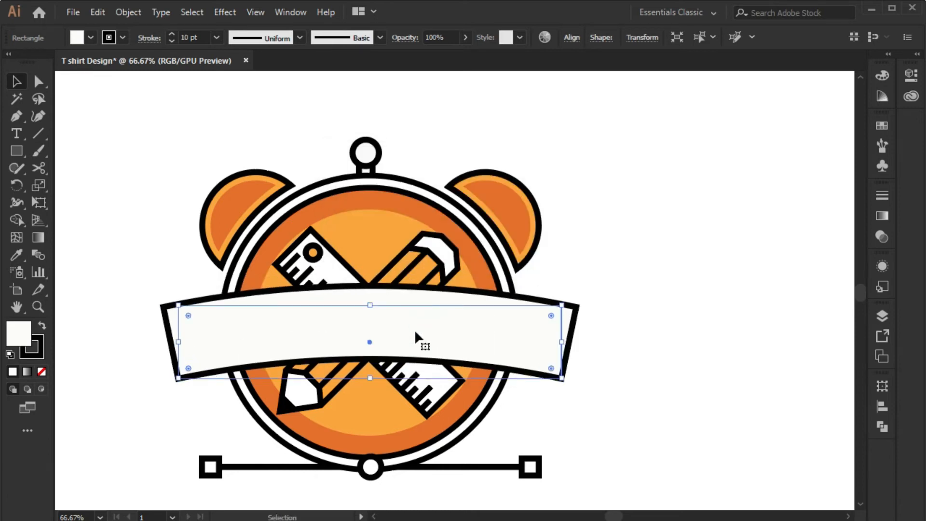
Copy the banner, fill the original with black 020202 without a stroke, and shift it slightly down as a shadow.
{"action": "right_click", "coordinate": [412, 319]}
{"action": "left_click", "coordinate": [382, 329]}
{"action": "left_click", "coordinate": [98, 13]}
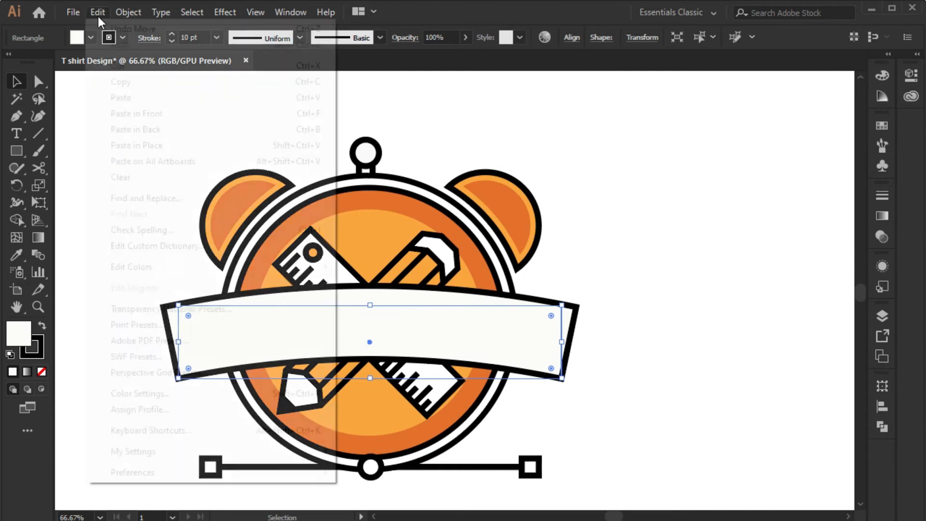
{"action": "left_click", "coordinate": [119, 81]}
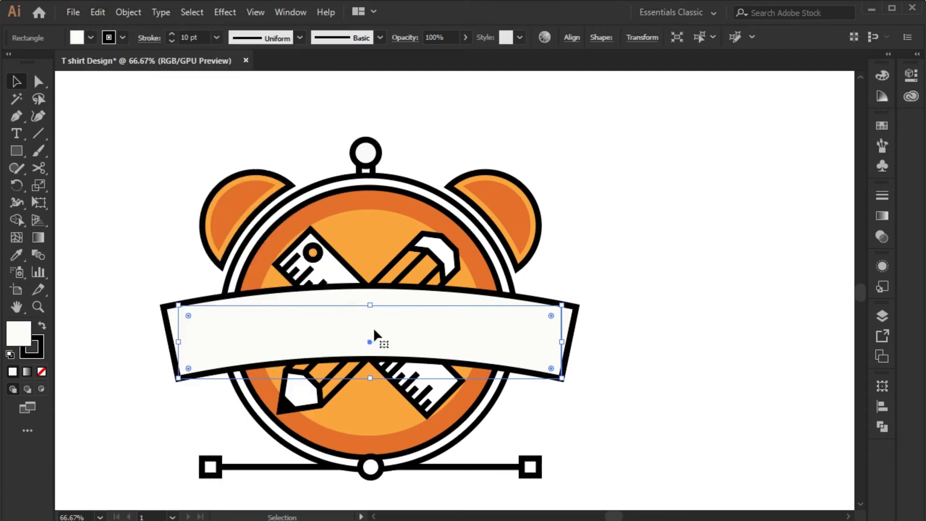
{"action": "left_click", "coordinate": [42, 327]}
{"action": "left_click_drag", "start_coordinate": [377, 331], "coordinate": [386, 345]}
{"action": "key", "text": "ctrl+z"}
Trim the black banner's ends outside the clock with the Shape Builder and paste the off-white banner over it.
{"action": "key", "text": "ctrl+a"}
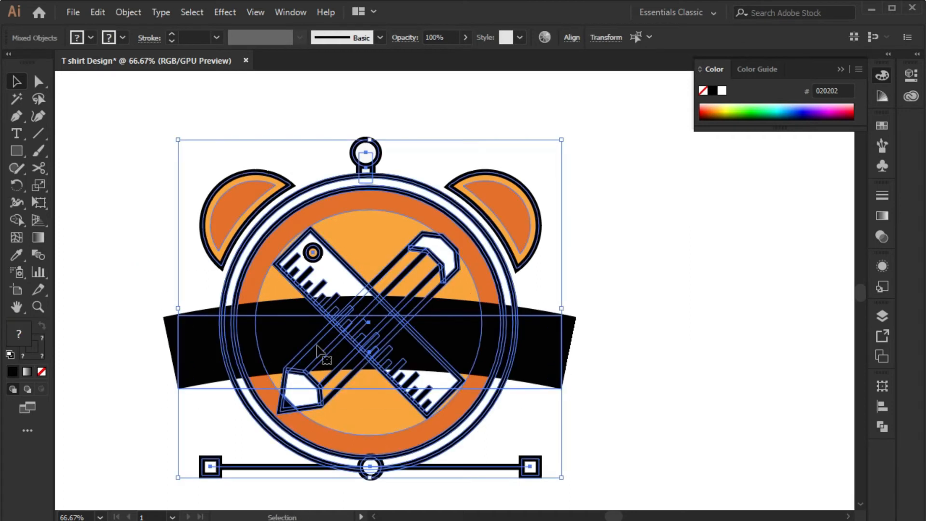
{"action": "left_click", "coordinate": [17, 220]}
{"action": "left_click", "coordinate": [196, 355], "text": "alt"}
{"action": "left_click", "coordinate": [539, 351], "text": "alt"}
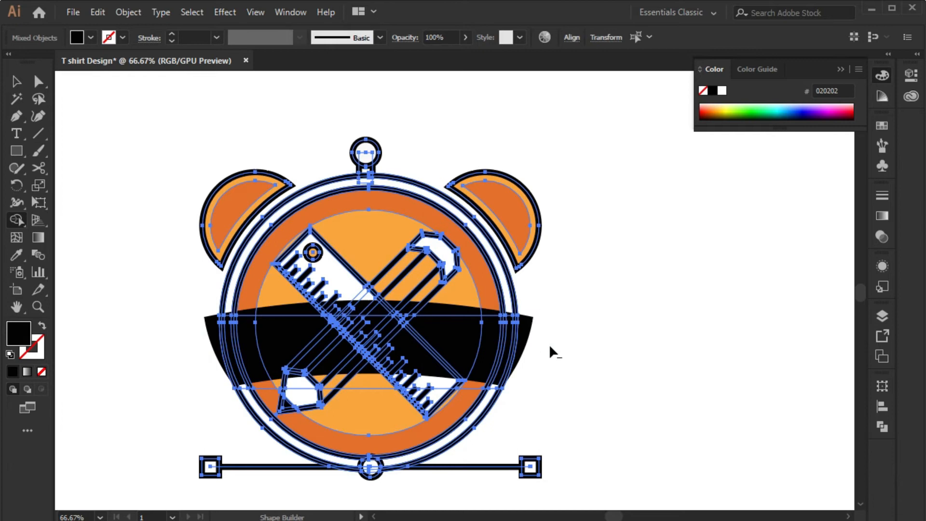
{"action": "key", "text": "v"}
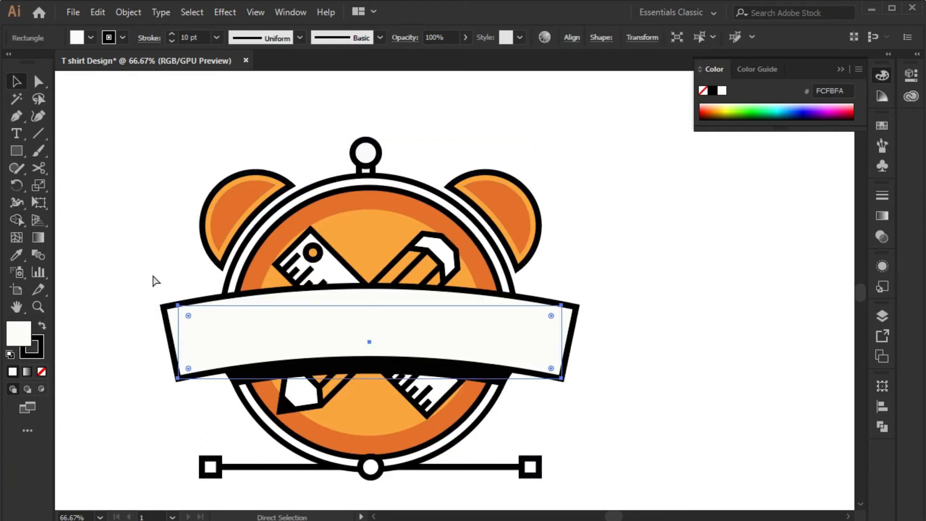
{"action": "left_click", "coordinate": [120, 267]}
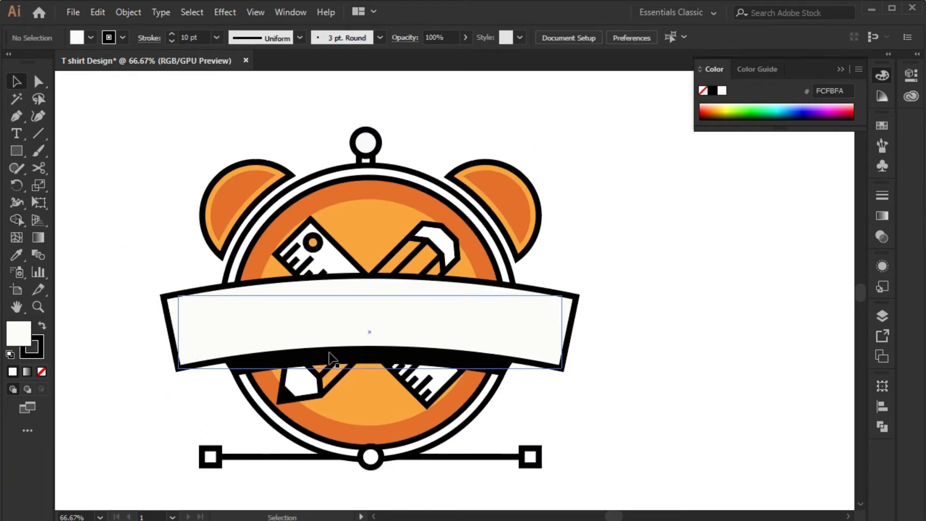
Nudge the black shadow shape up closer beneath the off-white banner.
{"action": "left_click", "coordinate": [256, 371]}
{"action": "key", "text": "Up"}
{"action": "key", "text": "Up"}
{"action": "key", "text": "Up"}
{"action": "key", "text": "Up"}
{"action": "key", "text": "Up"}
{"action": "key", "text": "Up"}
{"action": "key", "text": "Up"}
{"action": "key", "text": "Up"}
{"action": "key", "text": "Up"}
{"action": "key", "text": "Up"}
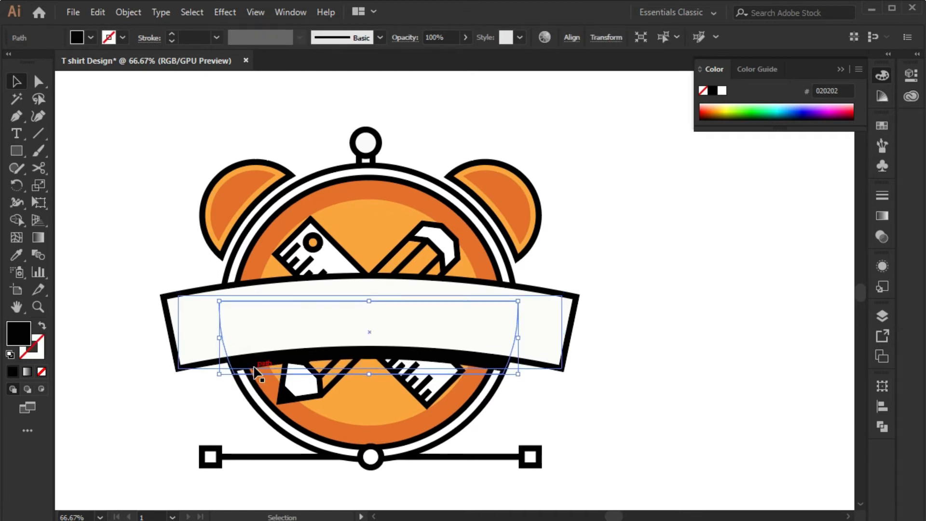
{"action": "left_click", "coordinate": [181, 410]}
Duplicate the off-white banner downward and erase the copy with the Eraser, leaving only its right end piece.
{"action": "left_click_drag", "start_coordinate": [332, 331], "coordinate": [332, 402]}
{"action": "left_click_drag", "start_coordinate": [335, 450], "coordinate": [343, 396]}
{"action": "right_click", "coordinate": [39, 168]}
{"action": "left_click", "coordinate": [68, 170]}
{"action": "left_click_drag", "start_coordinate": [122, 271], "coordinate": [529, 434]}
{"action": "key", "text": "v"}
Rotate the end piece into a folded tail at the banner's right end and send it to the back.
{"action": "left_click_drag", "start_coordinate": [551, 351], "coordinate": [591, 314]}
{"action": "left_click_drag", "start_coordinate": [620, 272], "coordinate": [640, 292]}
{"action": "left_click_drag", "start_coordinate": [585, 325], "coordinate": [570, 314]}
{"action": "right_click", "coordinate": [569, 311]}
{"action": "mouse_move", "coordinate": [622, 236]}
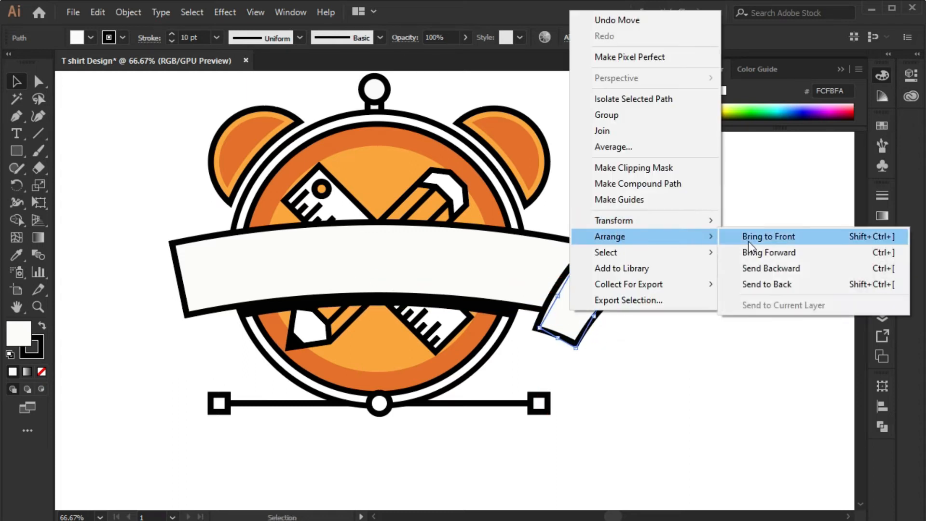
{"action": "left_click", "coordinate": [762, 282]}
Place a vertically reflected copy of the banner tail at the banner's left end and send it to the back.
{"action": "left_click", "coordinate": [574, 318]}
{"action": "left_click_drag", "start_coordinate": [586, 308], "coordinate": [160, 338]}
{"action": "left_click", "coordinate": [594, 368]}
{"action": "right_click", "coordinate": [166, 333]}
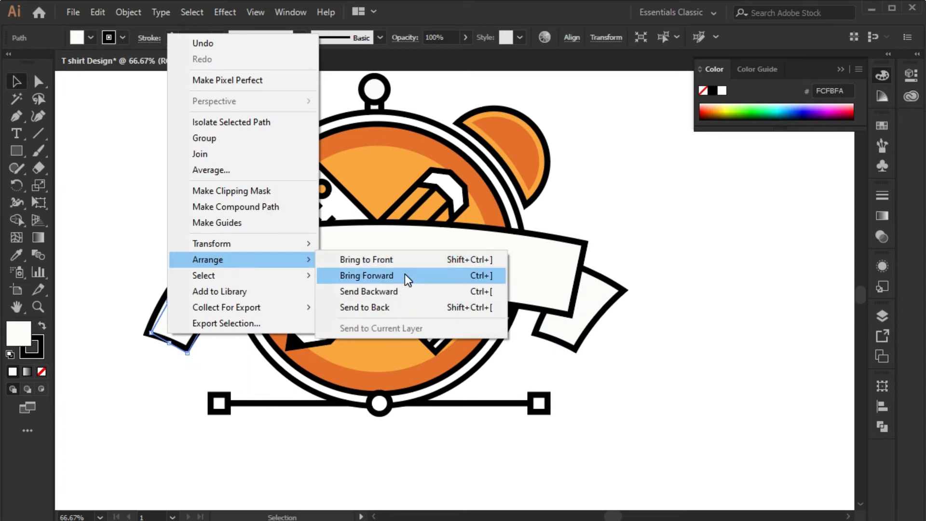
{"action": "left_click", "coordinate": [363, 301]}
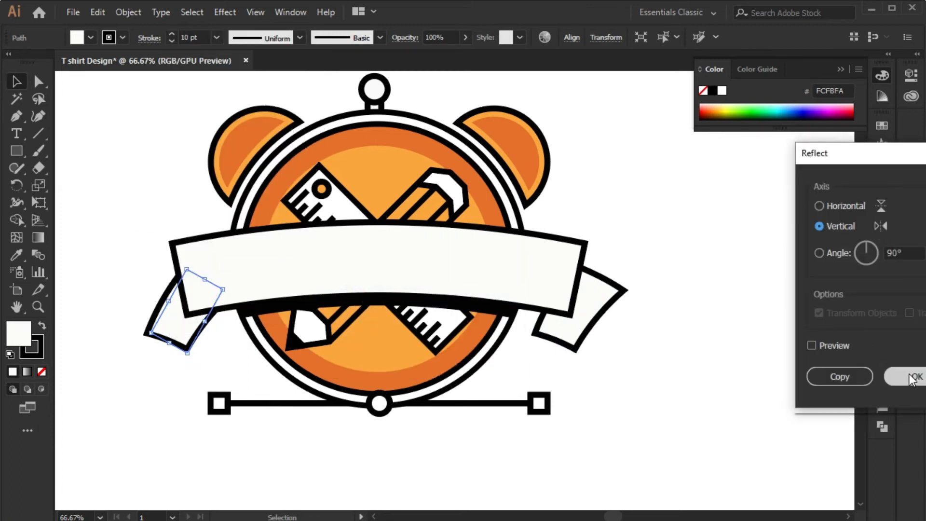
Reflect the banner's left tail piece across the vertical axis.
{"action": "left_click", "coordinate": [916, 376]}
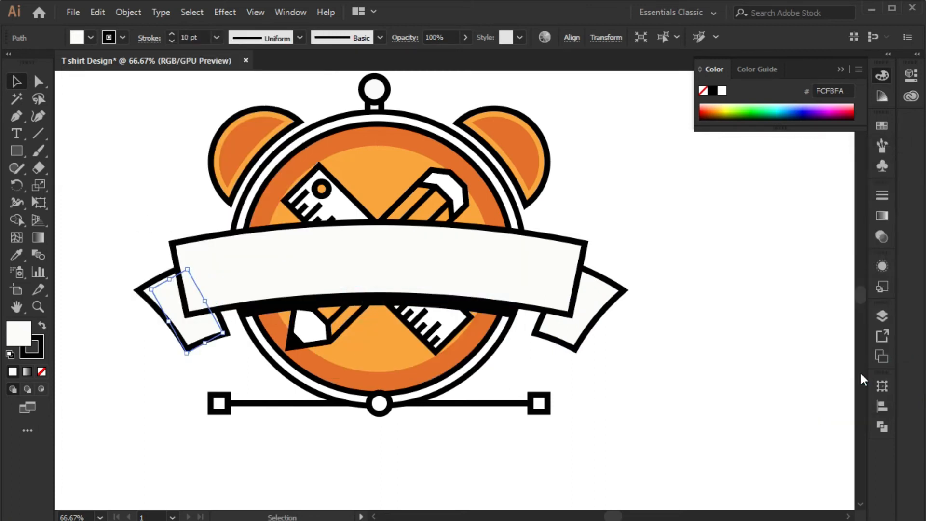
{"action": "left_click", "coordinate": [148, 375]}
Draw a black fold shadow with a curved edge beneath the banner's lower-left corner using the Pen tool and refine its anchor points.
{"action": "scroll", "coordinate": [215, 366], "scroll_direction": "up", "scroll_amount": 1}
{"action": "scroll", "coordinate": [215, 366], "scroll_direction": "left", "scroll_amount": 1}
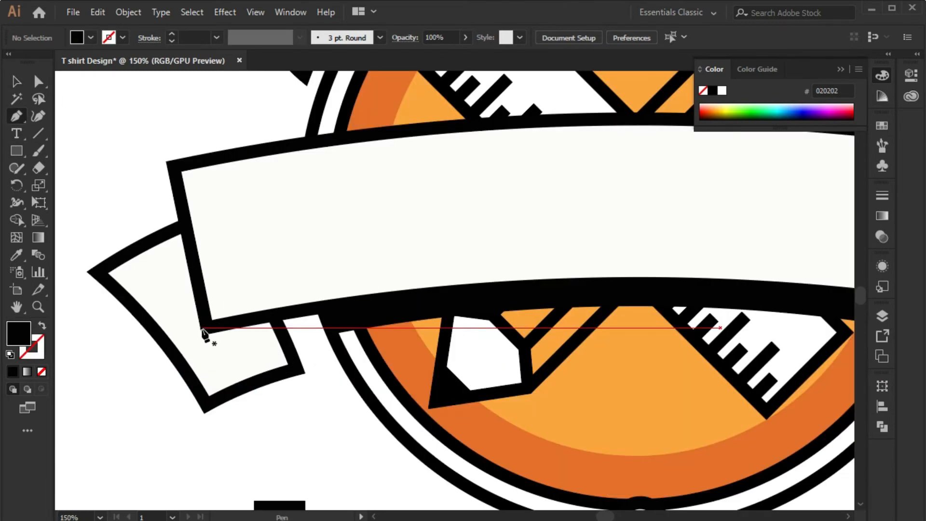
{"action": "left_click", "coordinate": [202, 328]}
{"action": "mouse_move", "coordinate": [299, 371]}
{"action": "left_mouse_down"}
{"action": "mouse_move", "coordinate": [343, 418]}
{"action": "mouse_move", "coordinate": [326, 415]}
{"action": "left_mouse_up"}
{"action": "left_click", "coordinate": [299, 372]}
{"action": "left_click", "coordinate": [276, 313]}
{"action": "left_click_drag", "start_coordinate": [207, 331], "coordinate": [219, 354]}
{"action": "key", "text": "a"}
{"action": "left_click_drag", "start_coordinate": [271, 332], "coordinate": [263, 326]}
{"action": "left_click", "coordinate": [202, 328]}
{"action": "left_click_drag", "start_coordinate": [206, 330], "coordinate": [201, 334]}
{"action": "left_click_drag", "start_coordinate": [301, 377], "coordinate": [302, 374]}
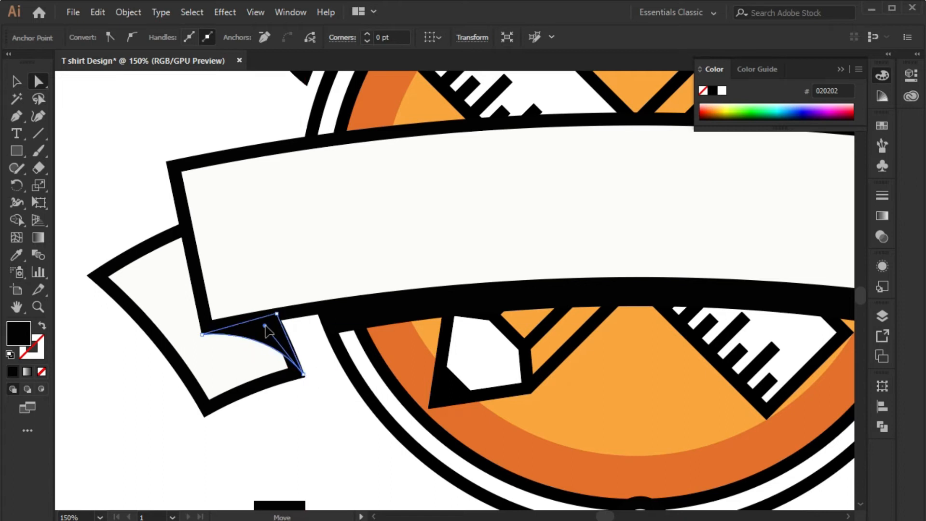
Copy the black fold shadow across to the banner's right tail and reflect it across the vertical axis.
{"action": "left_click", "coordinate": [303, 393], "text": "alt"}
{"action": "scroll", "coordinate": [273, 408], "scroll_direction": "down", "scroll_amount": 2}
{"action": "left_click_drag", "start_coordinate": [306, 407], "coordinate": [249, 411]}
{"action": "left_click_drag", "start_coordinate": [220, 379], "coordinate": [537, 379]}
{"action": "right_click", "coordinate": [537, 379]}
{"action": "mouse_move", "coordinate": [627, 281]}
{"action": "left_click", "coordinate": [737, 314]}
{"action": "left_click", "coordinate": [742, 320]}
{"action": "right_click", "coordinate": [529, 381]}
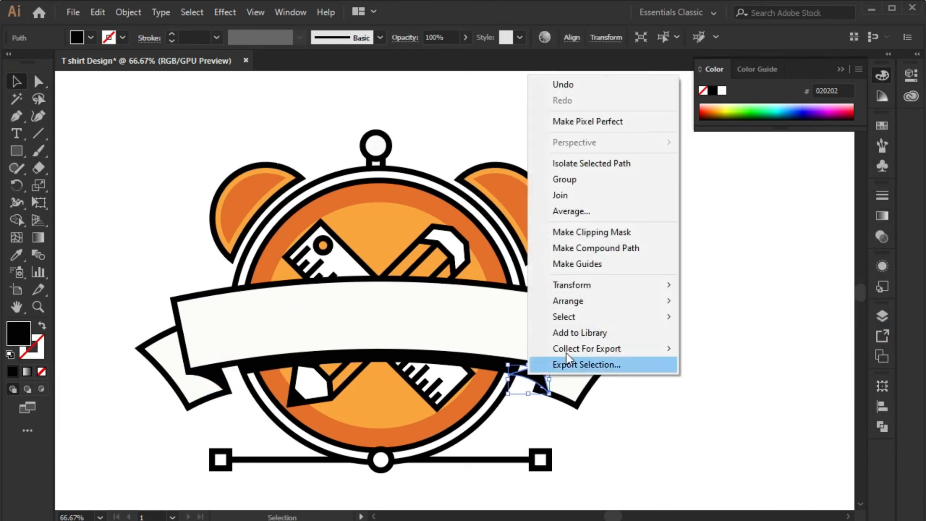
{"action": "mouse_move", "coordinate": [665, 286]}
{"action": "left_click", "coordinate": [738, 337]}
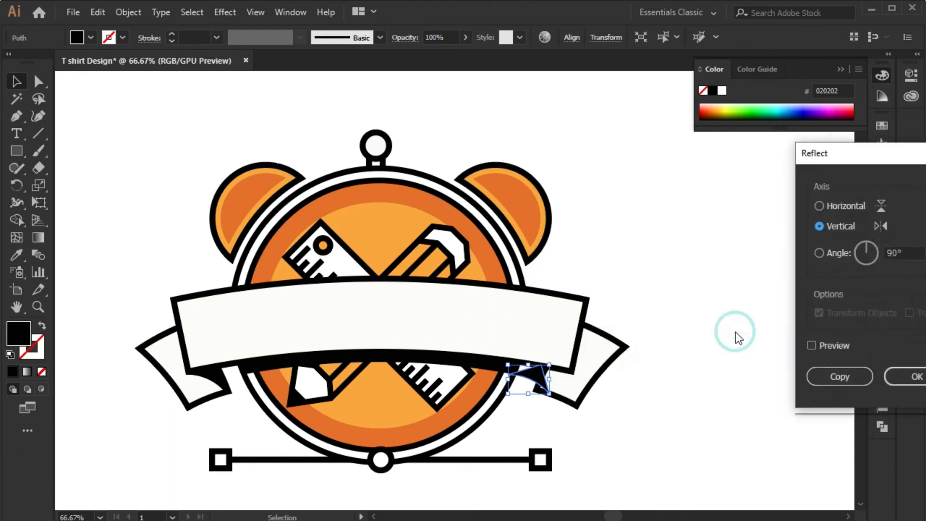
{"action": "left_click", "coordinate": [910, 374]}
Move and resize the reflected fold shadow to fit between the banner's lower-right corner and the right tail.
{"action": "scroll", "coordinate": [589, 399], "scroll_direction": "up", "scroll_amount": 2}
{"action": "left_click_drag", "start_coordinate": [427, 344], "coordinate": [505, 349]}
{"action": "scroll", "coordinate": [506, 349], "scroll_direction": "up", "scroll_amount": 2}
{"action": "left_click_drag", "start_coordinate": [621, 281], "coordinate": [622, 291]}
{"action": "mouse_move", "coordinate": [539, 336]}
{"action": "left_mouse_down"}
{"action": "mouse_move", "coordinate": [583, 302]}
{"action": "mouse_move", "coordinate": [533, 335]}
{"action": "left_mouse_up"}
{"action": "left_click_drag", "start_coordinate": [617, 298], "coordinate": [620, 294]}
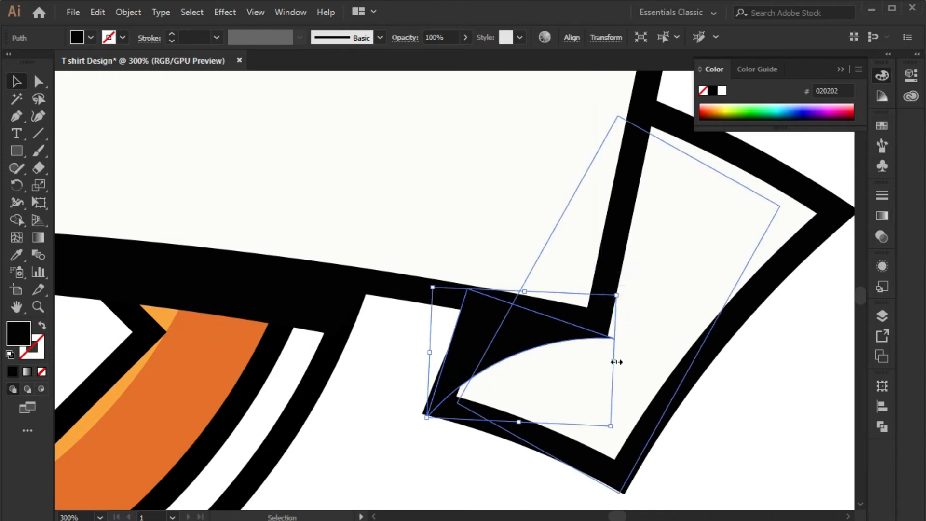
{"action": "left_click_drag", "start_coordinate": [610, 425], "coordinate": [603, 423]}
{"action": "left_click", "coordinate": [365, 423]}
{"action": "left_click_drag", "start_coordinate": [459, 358], "coordinate": [465, 363]}
{"action": "left_click", "coordinate": [370, 432]}
{"action": "scroll", "coordinate": [370, 434], "scroll_direction": "down", "scroll_amount": 1}
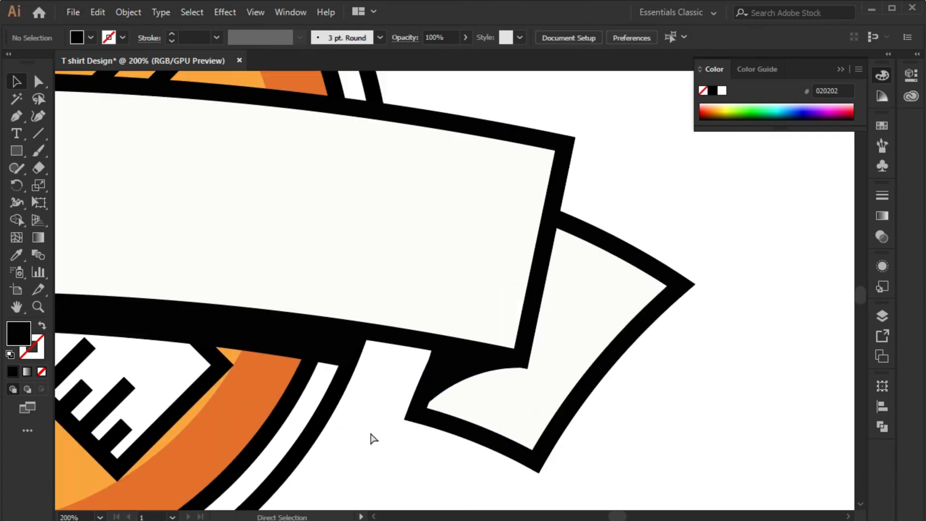
Place a new 72 pt text object on the empty canvas above and left of the clock.
{"action": "key", "text": "ctrl+0"}
{"action": "scroll", "coordinate": [461, 388], "scroll_direction": "up", "scroll_amount": 3}
{"action": "scroll", "coordinate": [462, 386], "scroll_direction": "down", "scroll_amount": 3}
{"action": "left_click", "coordinate": [840, 69]}
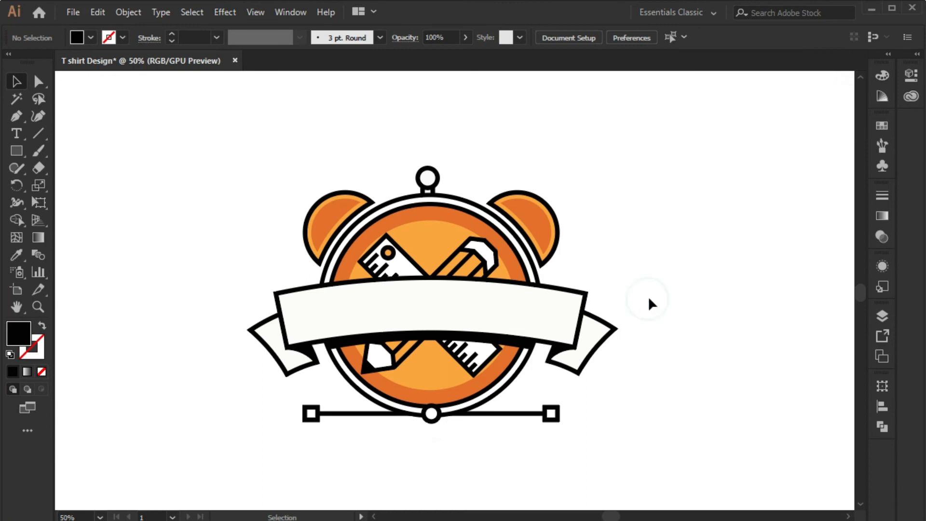
{"action": "key", "text": "t"}
{"action": "left_click", "coordinate": [176, 183]}
{"action": "left_click", "coordinate": [695, 37]}
{"action": "left_click", "coordinate": [717, 296]}
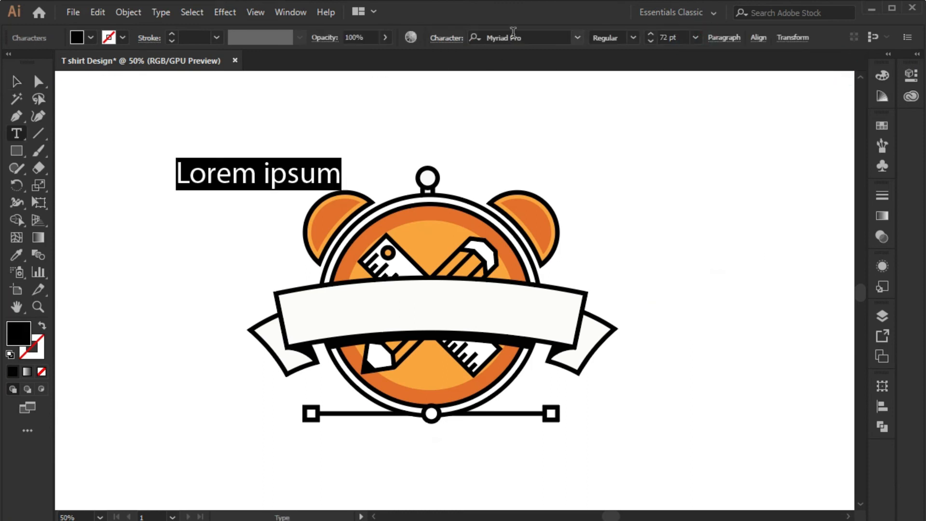
Set the placeholder text's font to Arial Bold and replace its wording with TIME TO DESIGN.
{"action": "left_click", "coordinate": [530, 37]}
{"action": "type", "text": "مس"}
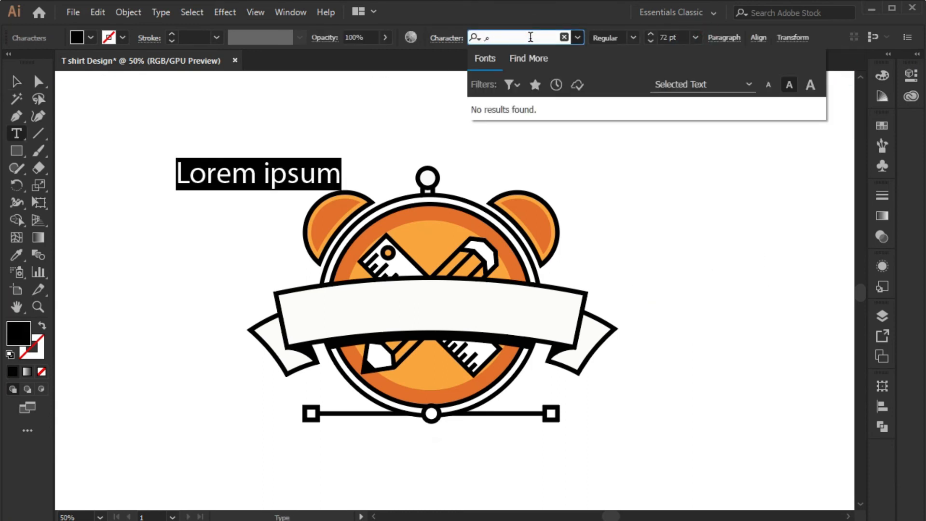
{"action": "key", "text": "BackSpace"}
{"action": "type", "text": "ari"}
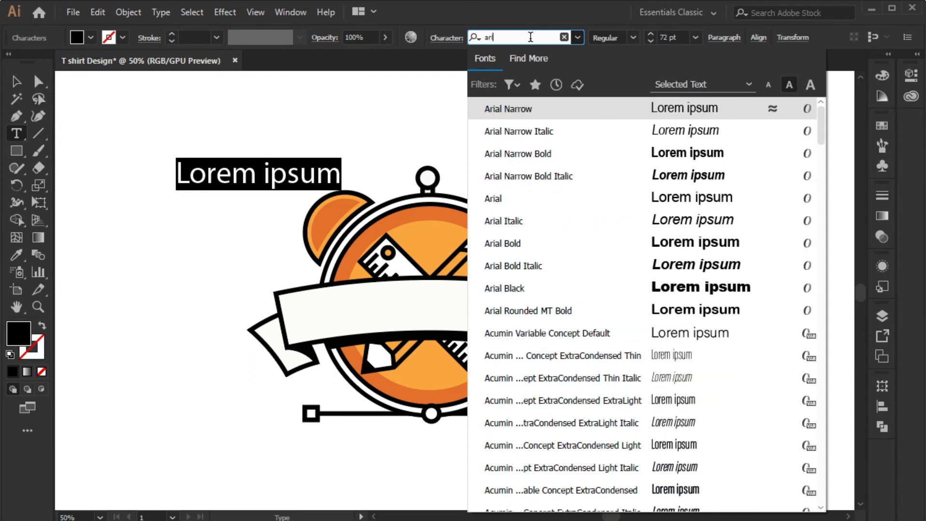
{"action": "left_click", "coordinate": [529, 247]}
{"action": "left_click", "coordinate": [444, 39]}
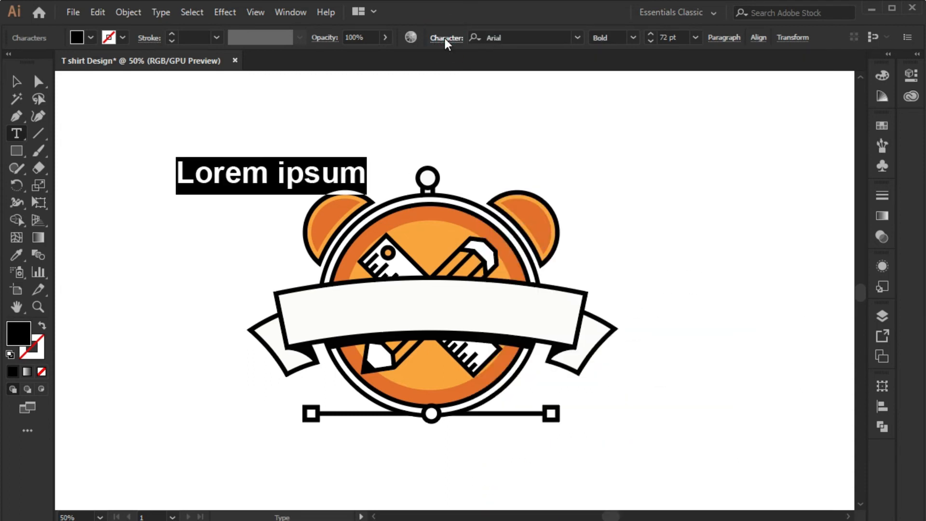
{"action": "left_click", "coordinate": [308, 211]}
{"action": "type", "text": "TIME TO DESIGN"}
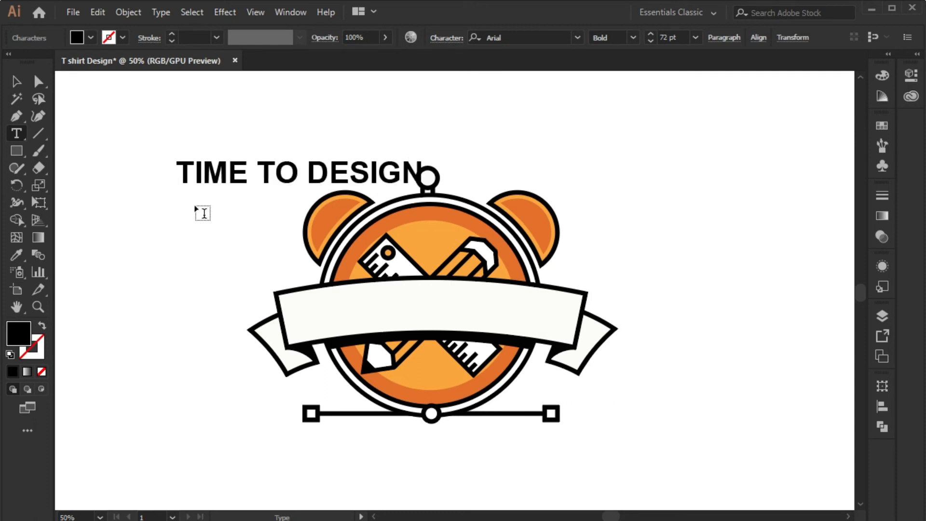
{"action": "left_click", "coordinate": [16, 82]}
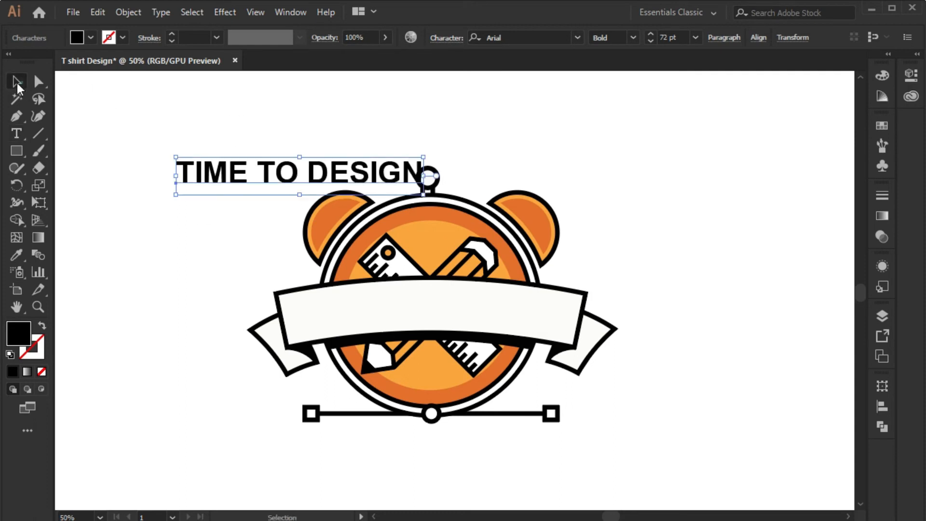
Set the TIME TO DESIGN text to the Black weight and move it onto the banner.
{"action": "left_click", "coordinate": [633, 37]}
{"action": "left_click", "coordinate": [610, 180]}
{"action": "left_click_drag", "start_coordinate": [290, 178], "coordinate": [414, 305]}
Warp the TIME TO DESIGN text to follow the banner's curve and nudge it to the banner's center.
{"action": "left_click", "coordinate": [215, 13]}
{"action": "left_click", "coordinate": [405, 202]}
{"action": "left_click", "coordinate": [479, 331]}
{"action": "left_click_drag", "start_coordinate": [422, 313], "coordinate": [424, 315]}
{"action": "key", "text": "Down"}
{"action": "key", "text": "Down"}
{"action": "key", "text": "Down"}
{"action": "key", "text": "Left"}
{"action": "key", "text": "Left"}
{"action": "key", "text": "Left"}
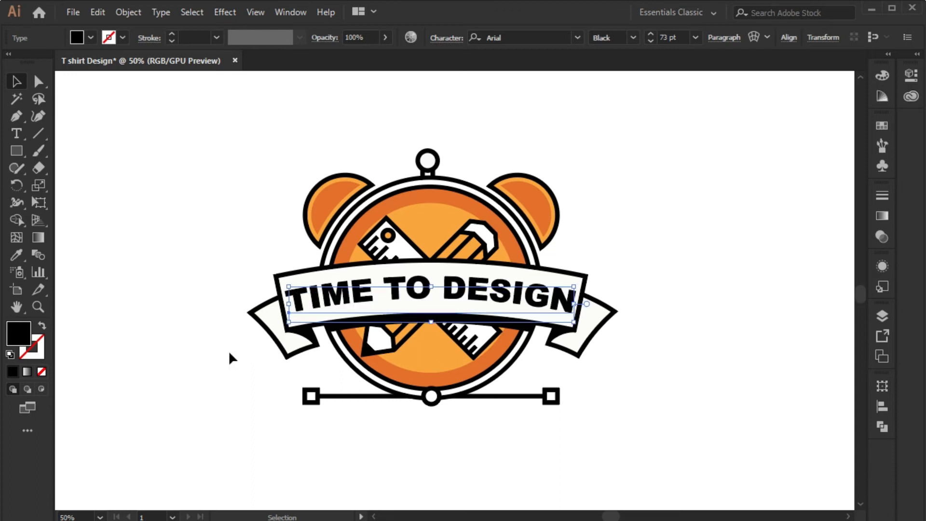
Add a 2022 text object above and left of the clock and set it to Arial Bold.
{"action": "left_click", "coordinate": [231, 358]}
{"action": "key", "text": "t"}
{"action": "left_click", "coordinate": [169, 176]}
{"action": "type", "text": "2022"}
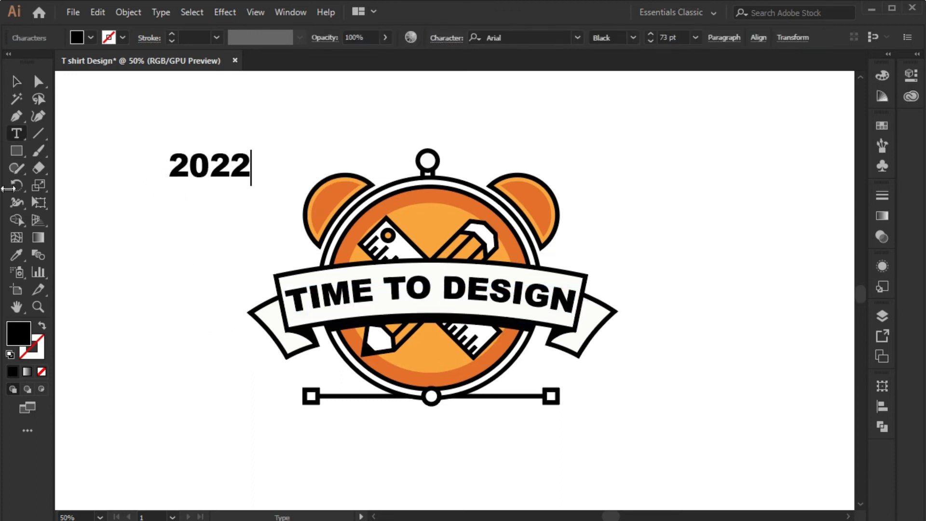
{"action": "key", "text": "Escape"}
{"action": "left_click", "coordinate": [633, 37]}
{"action": "left_click", "coordinate": [621, 147]}
Move the 2022 text into the lower part of the clock face and reduce its font size.
{"action": "left_click_drag", "start_coordinate": [202, 167], "coordinate": [432, 374]}
{"action": "key", "text": "ctrl+plus"}
{"action": "key", "text": "ctrl+plus"}
{"action": "key", "text": "ctrl+plus"}
{"action": "left_click", "coordinate": [695, 38]}
{"action": "left_click", "coordinate": [714, 279]}
{"action": "left_click", "coordinate": [713, 263]}
{"action": "left_click", "coordinate": [711, 415]}
{"action": "scroll", "coordinate": [431, 381], "scroll_direction": "down", "scroll_amount": 2}
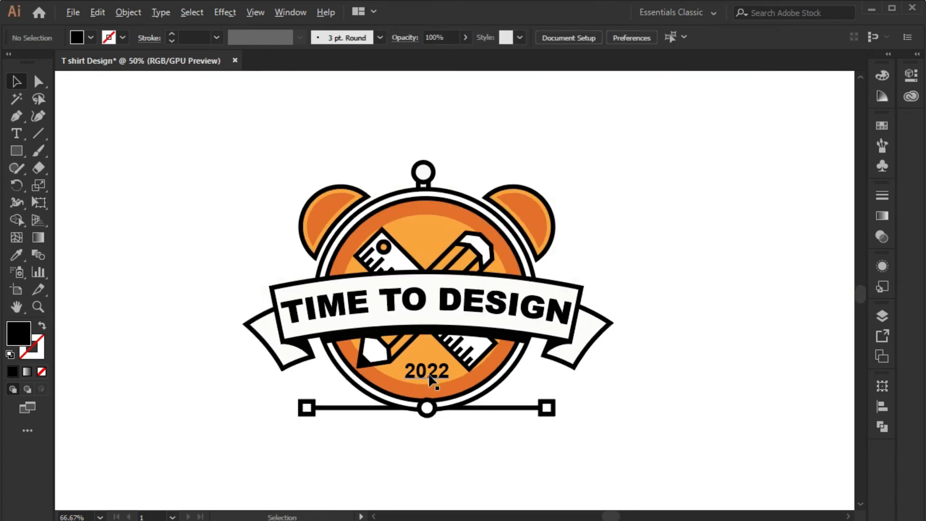
Create a four-pointed star, place it on the clock face above the ruler and fill it with white.
{"action": "scroll", "coordinate": [176, 254], "scroll_direction": "up", "scroll_amount": 1}
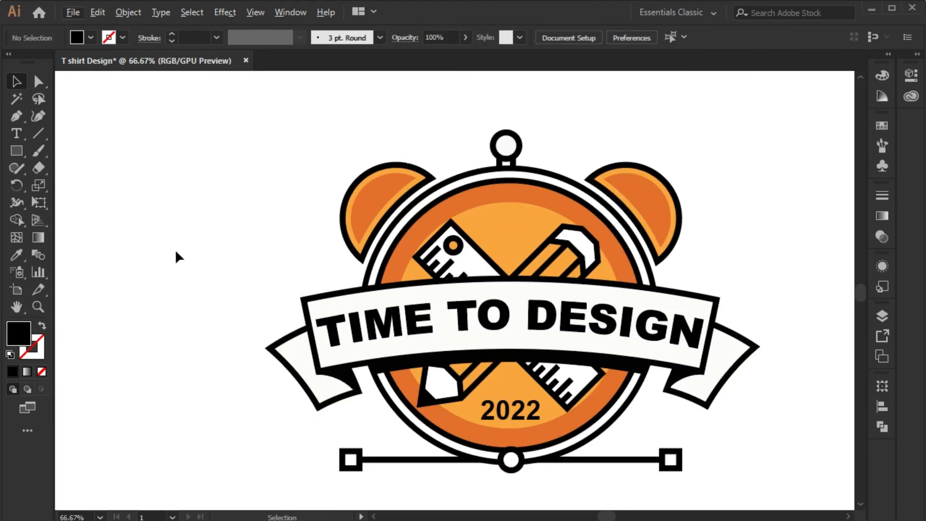
{"action": "left_click_drag", "start_coordinate": [16, 151], "coordinate": [63, 206]}
{"action": "left_click", "coordinate": [143, 259]}
{"action": "key", "text": "Return"}
{"action": "key", "text": "v"}
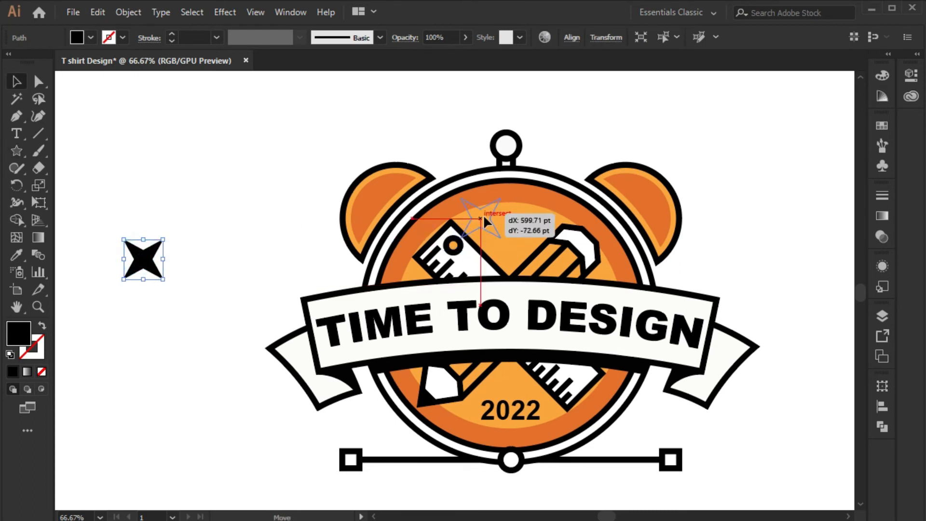
{"action": "left_click_drag", "start_coordinate": [485, 222], "coordinate": [497, 224]}
{"action": "scroll", "coordinate": [487, 214], "scroll_direction": "up", "scroll_amount": 1}
{"action": "double_click", "coordinate": [19, 333]}
{"action": "left_click", "coordinate": [47, 175]}
{"action": "left_click", "coordinate": [388, 179]}
Place two smaller copies of the white star to its right, making the one near the dial's upper edge the smallest.
{"action": "left_click_drag", "start_coordinate": [534, 203], "coordinate": [549, 252]}
{"action": "left_click", "coordinate": [501, 235]}
{"action": "left_click", "coordinate": [481, 232]}
{"action": "left_click", "coordinate": [472, 227]}
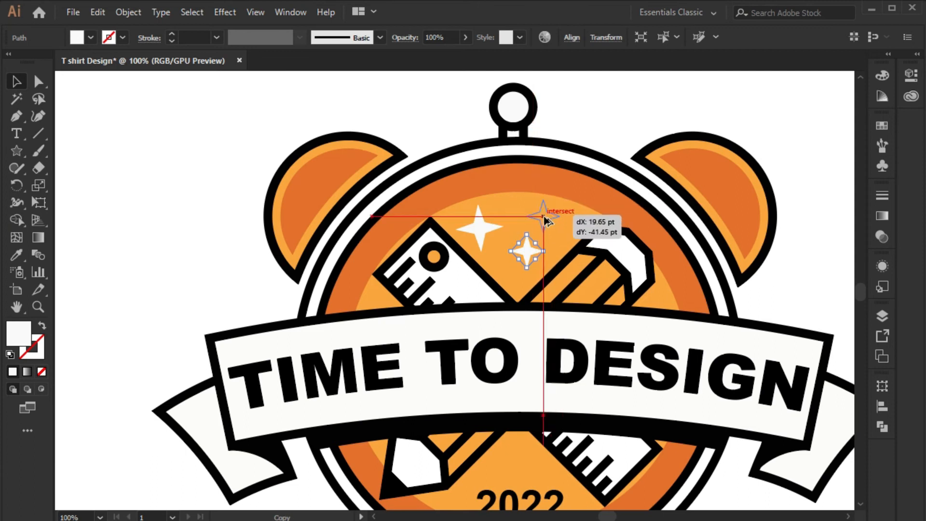
{"action": "left_click_drag", "start_coordinate": [565, 218], "coordinate": [554, 218]}
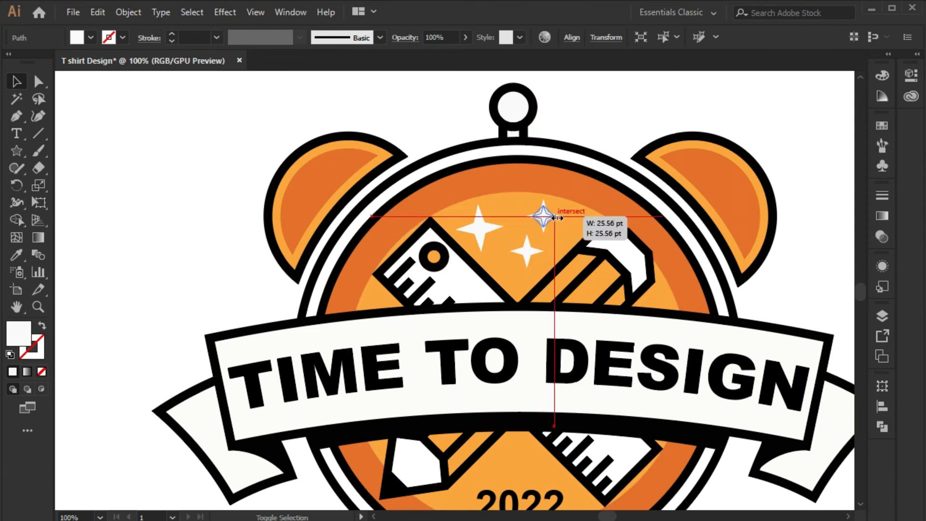
{"action": "left_click_drag", "start_coordinate": [512, 251], "coordinate": [516, 252]}
{"action": "scroll", "coordinate": [466, 369], "scroll_direction": "down", "scroll_amount": 1}
{"action": "left_click", "coordinate": [283, 288]}
Fine-tune the medium white star in the gap between the ruler and the pencil.
{"action": "scroll", "coordinate": [501, 287], "scroll_direction": "up", "scroll_amount": 3}
{"action": "left_click_drag", "start_coordinate": [525, 299], "coordinate": [549, 299]}
{"action": "left_click", "coordinate": [511, 295]}
{"action": "scroll", "coordinate": [241, 245], "scroll_direction": "down", "scroll_amount": 1}
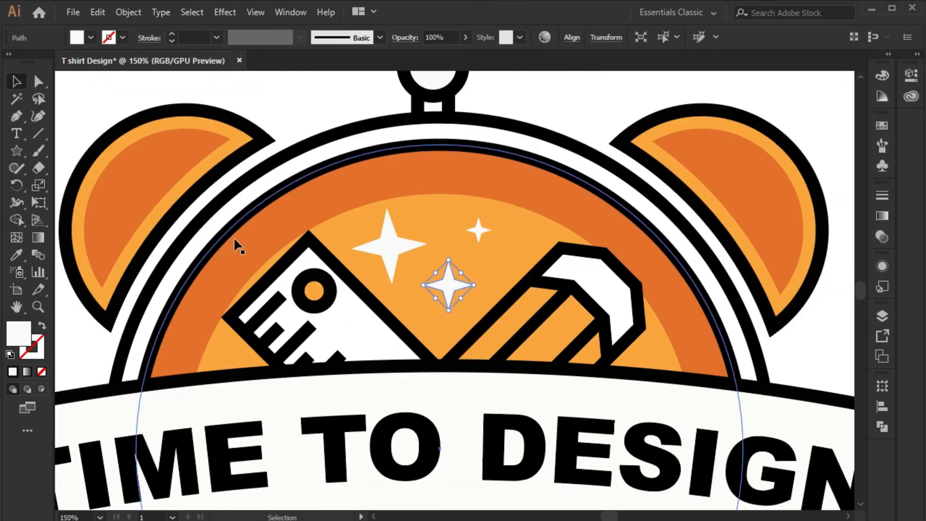
{"action": "left_click_drag", "start_coordinate": [234, 242], "coordinate": [273, 248]}
{"action": "left_click", "coordinate": [93, 141]}
Group the three white stars on the clock face.
{"action": "left_click", "coordinate": [474, 289]}
{"action": "left_click", "coordinate": [432, 253], "text": "shift"}
{"action": "left_click", "coordinate": [518, 235], "text": "shift"}
{"action": "right_click", "coordinate": [519, 233]}
{"action": "left_click", "coordinate": [562, 321]}
Nudge the white star group into the middle of the gap above the crossed ruler and pencil.
{"action": "key", "text": "Right"}
{"action": "key", "text": "Right"}
{"action": "key", "text": "Right"}
{"action": "key", "text": "Right"}
{"action": "key", "text": "Right"}
{"action": "key", "text": "Left"}
{"action": "key", "text": "Left"}
{"action": "key", "text": "Down"}
{"action": "key", "text": "Right"}
{"action": "key", "text": "Up"}
{"action": "scroll", "coordinate": [443, 278], "scroll_direction": "down", "scroll_amount": 1}
{"action": "left_click_drag", "start_coordinate": [443, 278], "coordinate": [466, 263]}
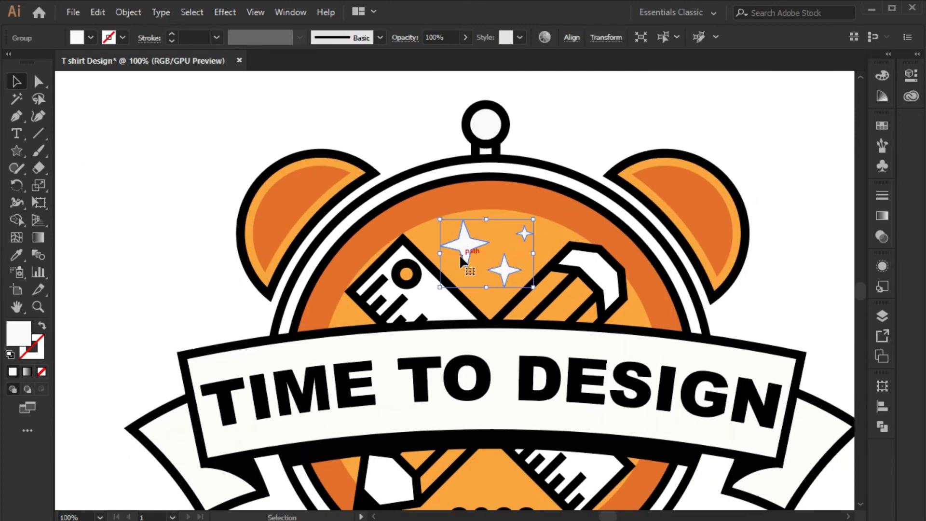
Place a copy of the star group left of the clock and color it with the clock face's light orange using the Eyedropper.
{"action": "left_click_drag", "start_coordinate": [389, 269], "coordinate": [196, 311]}
{"action": "left_click", "coordinate": [17, 254]}
{"action": "left_click", "coordinate": [456, 268]}
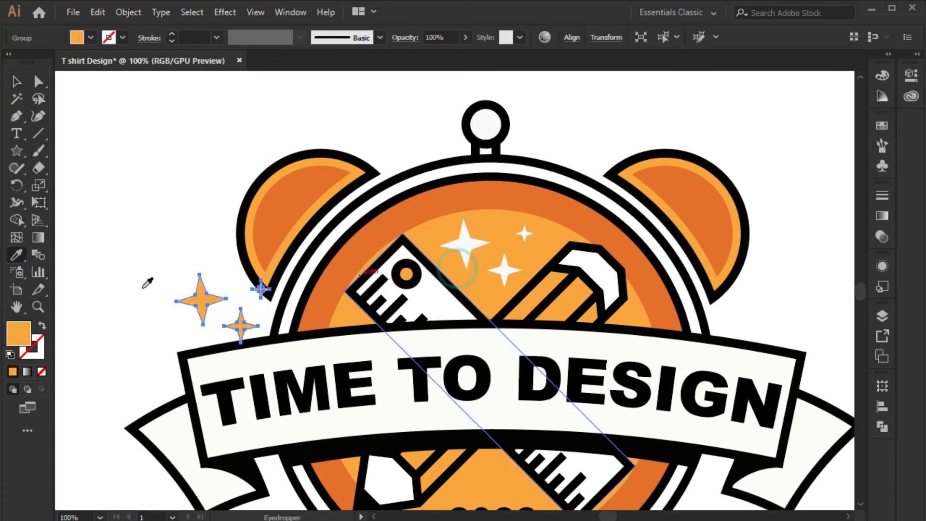
Reflect the orange star group across the horizontal axis and across the vertical axis.
{"action": "right_click", "coordinate": [207, 304]}
{"action": "mouse_move", "coordinate": [238, 212]}
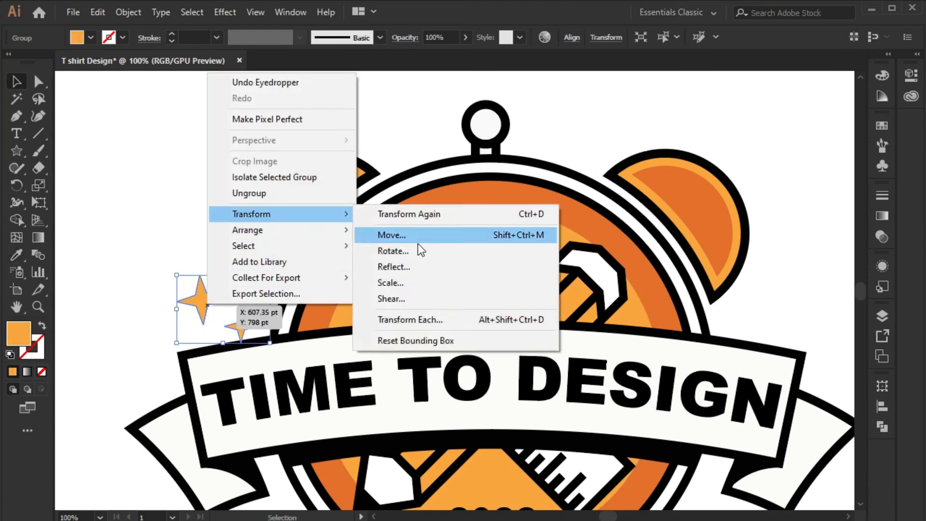
{"action": "left_click", "coordinate": [386, 267]}
{"action": "left_click", "coordinate": [811, 346]}
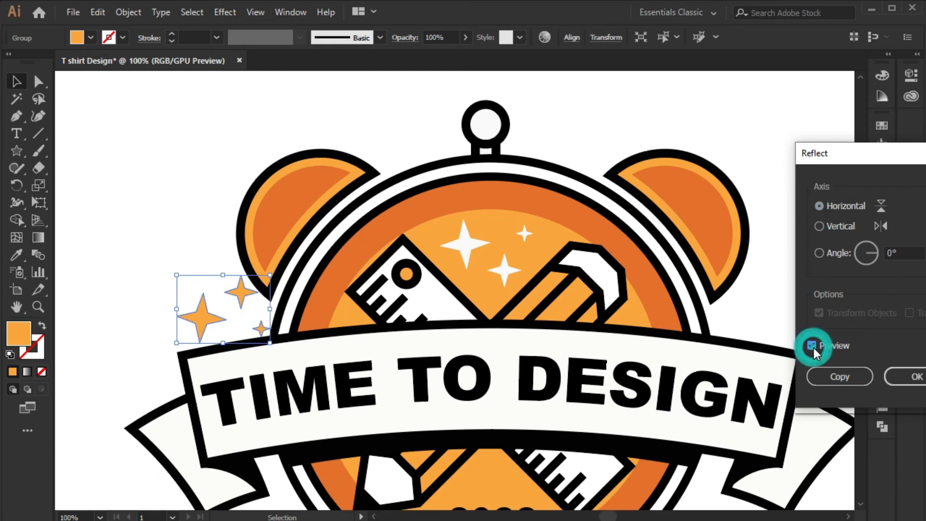
{"action": "left_click", "coordinate": [904, 377]}
{"action": "right_click", "coordinate": [204, 329]}
{"action": "mouse_move", "coordinate": [237, 227]}
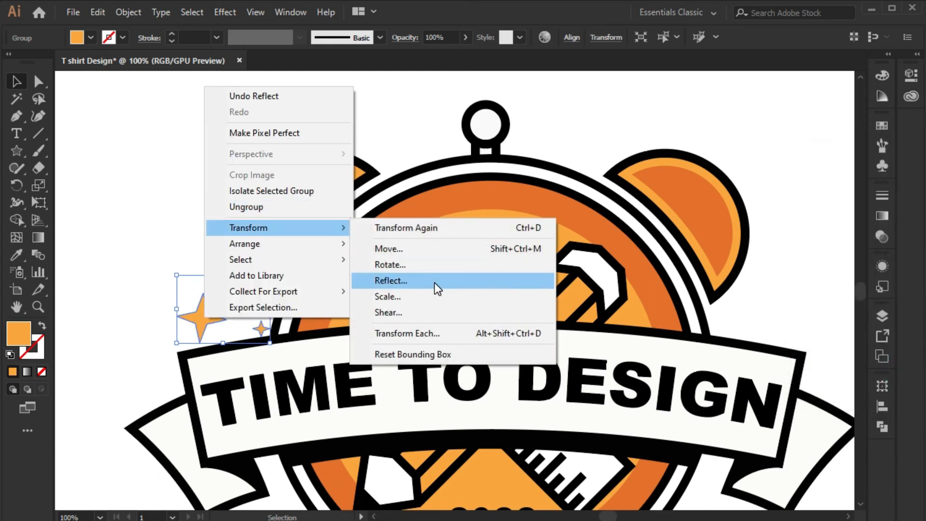
{"action": "left_click", "coordinate": [433, 282]}
{"action": "left_click", "coordinate": [825, 227]}
{"action": "left_click", "coordinate": [908, 378]}
Shrink the orange star group and fit it beside the clock, between the left bell and the banner.
{"action": "left_click_drag", "start_coordinate": [250, 322], "coordinate": [245, 312]}
{"action": "scroll", "coordinate": [247, 324], "scroll_direction": "up", "scroll_amount": 2}
{"action": "left_click_drag", "start_coordinate": [291, 217], "coordinate": [275, 229]}
{"action": "left_click_drag", "start_coordinate": [231, 299], "coordinate": [245, 305]}
{"action": "left_click_drag", "start_coordinate": [291, 236], "coordinate": [282, 244]}
{"action": "left_click_drag", "start_coordinate": [247, 304], "coordinate": [253, 313]}
{"action": "left_click", "coordinate": [121, 276]}
Copy the orange star group to the clock's right side and reflect the copy across the vertical axis.
{"action": "scroll", "coordinate": [123, 276], "scroll_direction": "down", "scroll_amount": 3}
{"action": "left_click_drag", "start_coordinate": [132, 281], "coordinate": [535, 304]}
{"action": "left_click", "coordinate": [189, 301]}
{"action": "right_click", "coordinate": [189, 300]}
{"action": "left_click", "coordinate": [190, 300]}
{"action": "right_click", "coordinate": [533, 305]}
{"action": "mouse_move", "coordinate": [578, 214]}
{"action": "left_click", "coordinate": [718, 266]}
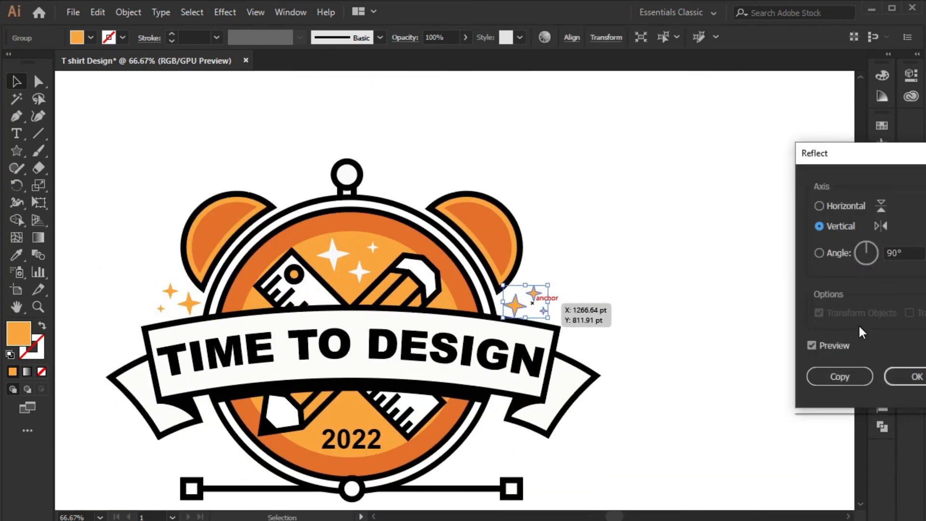
{"action": "left_click", "coordinate": [903, 377]}
Adjust the right orange star group to sit between the right bell and the banner.
{"action": "scroll", "coordinate": [549, 317], "scroll_direction": "up", "scroll_amount": 3}
{"action": "left_click_drag", "start_coordinate": [550, 325], "coordinate": [546, 343]}
{"action": "left_click_drag", "start_coordinate": [459, 275], "coordinate": [449, 275]}
{"action": "scroll", "coordinate": [559, 302], "scroll_direction": "down", "scroll_amount": 3}
Fill the two front tail pieces of the banner ribbon with orange E37028.
{"action": "left_click", "coordinate": [573, 378]}
{"action": "left_click", "coordinate": [142, 378]}
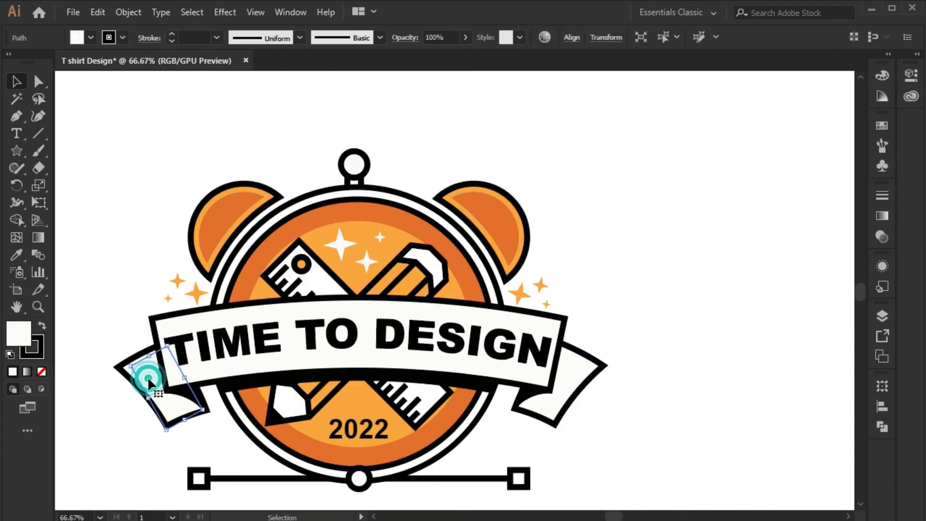
{"action": "left_click", "coordinate": [557, 384], "text": "shift"}
{"action": "double_click", "coordinate": [20, 332]}
{"action": "type", "text": "E3702B"}
{"action": "left_click", "coordinate": [378, 185]}
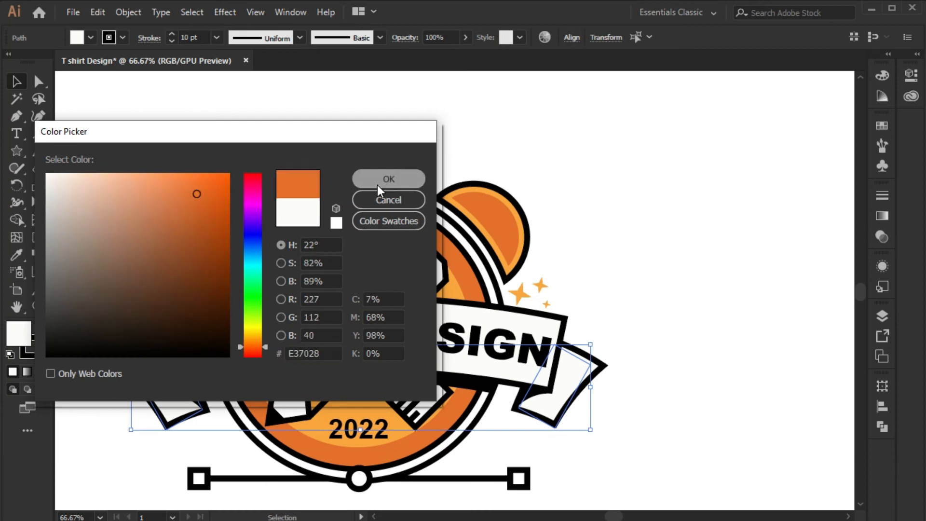
{"action": "left_click", "coordinate": [118, 309]}
Copy the left orange star group to below the left ribbon tail, ungroup it and delete its smallest star.
{"action": "left_click_drag", "start_coordinate": [195, 295], "coordinate": [228, 445], "text": "alt"}
{"action": "right_click", "coordinate": [228, 444]}
{"action": "left_click", "coordinate": [283, 333]}
{"action": "left_click", "coordinate": [160, 439]}
{"action": "left_click", "coordinate": [201, 449]}
{"action": "key", "text": "Delete"}
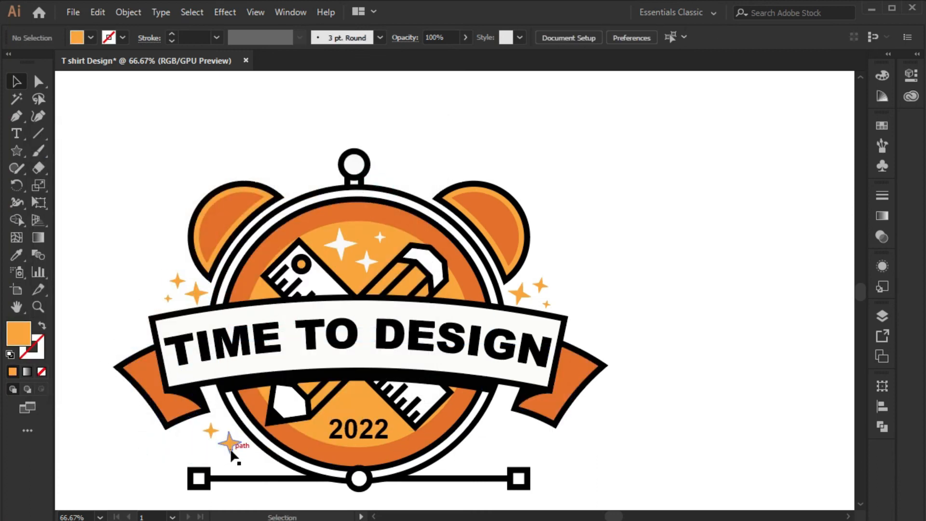
Group the two remaining stars below the left ribbon tail and rotate the group slightly.
{"action": "left_click", "coordinate": [230, 445]}
{"action": "left_click", "coordinate": [212, 430], "text": "shift"}
{"action": "right_click", "coordinate": [212, 430]}
{"action": "left_click", "coordinate": [260, 237]}
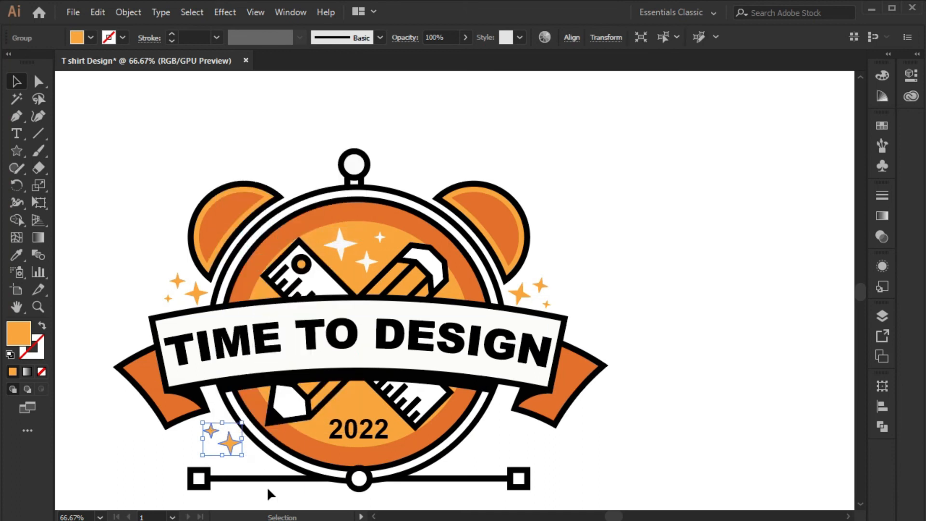
{"action": "left_click_drag", "start_coordinate": [236, 464], "coordinate": [236, 464]}
Add a mirrored copy of the two-star group below the right ribbon tail, then rotate and position it beside the clock.
{"action": "right_click", "coordinate": [232, 462]}
{"action": "mouse_move", "coordinate": [325, 357]}
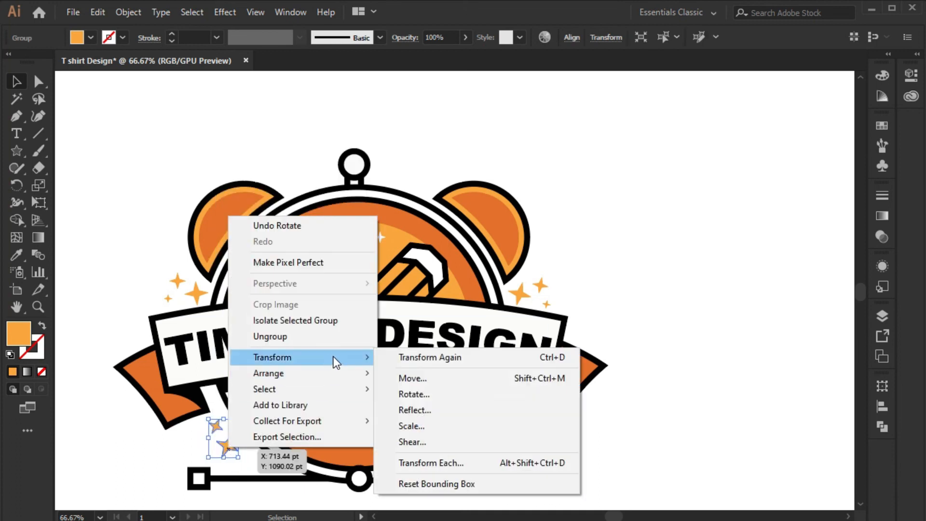
{"action": "left_click", "coordinate": [413, 384]}
{"action": "left_click", "coordinate": [909, 376]}
{"action": "left_click_drag", "start_coordinate": [250, 444], "coordinate": [516, 468]}
{"action": "left_click_drag", "start_coordinate": [518, 416], "coordinate": [531, 438]}
{"action": "left_click_drag", "start_coordinate": [495, 454], "coordinate": [493, 450]}
{"action": "left_click", "coordinate": [561, 454]}
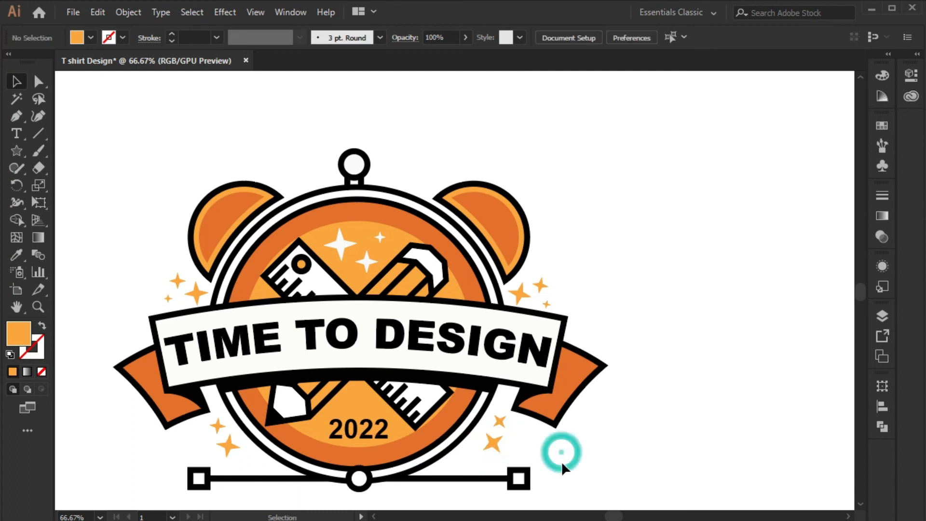
Select all of the artwork and group it into one object.
{"action": "key", "text": "ctrl+a"}
{"action": "key", "text": "ctrl+minus"}
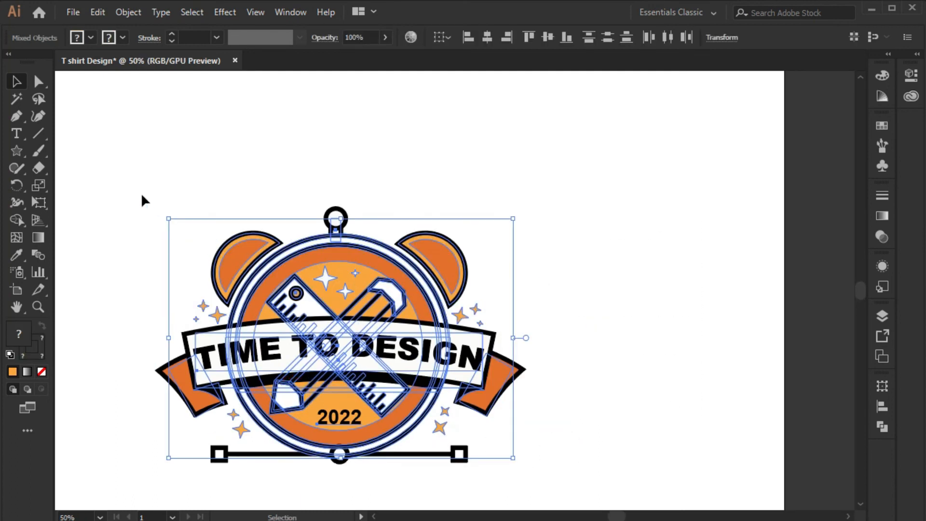
{"action": "right_click", "coordinate": [334, 255]}
{"action": "left_click", "coordinate": [392, 367]}
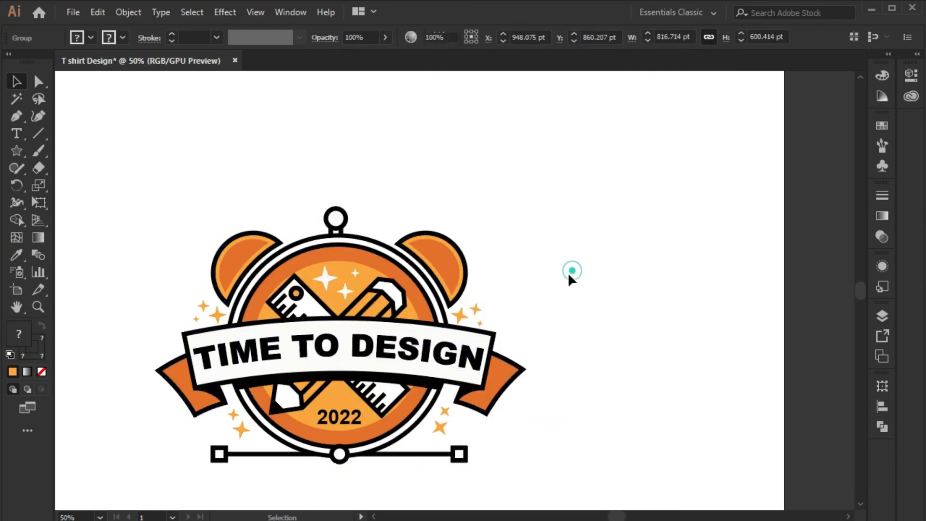
{"action": "left_click", "coordinate": [569, 276]}
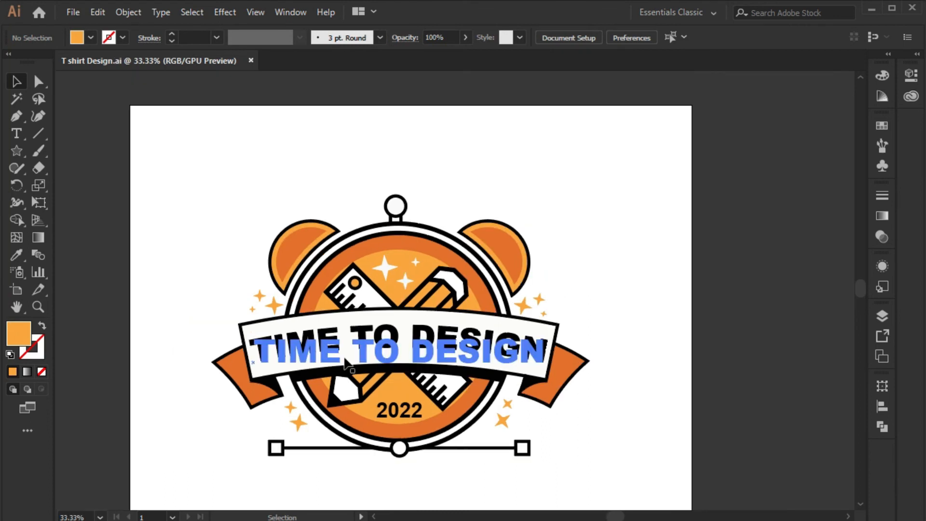
Copy the whole design, switch to the 430.psd mockup in Photoshop, open its design smart object and hide the gradient MOCKUP layer.
{"action": "left_click_drag", "start_coordinate": [153, 181], "coordinate": [607, 473]}
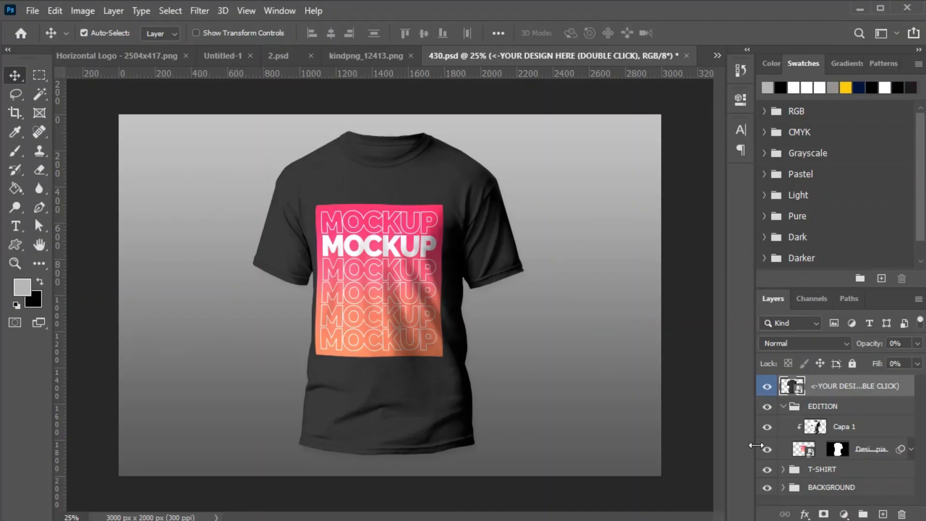
{"action": "double_click", "coordinate": [806, 456]}
{"action": "left_click", "coordinate": [765, 409], "text": "alt"}
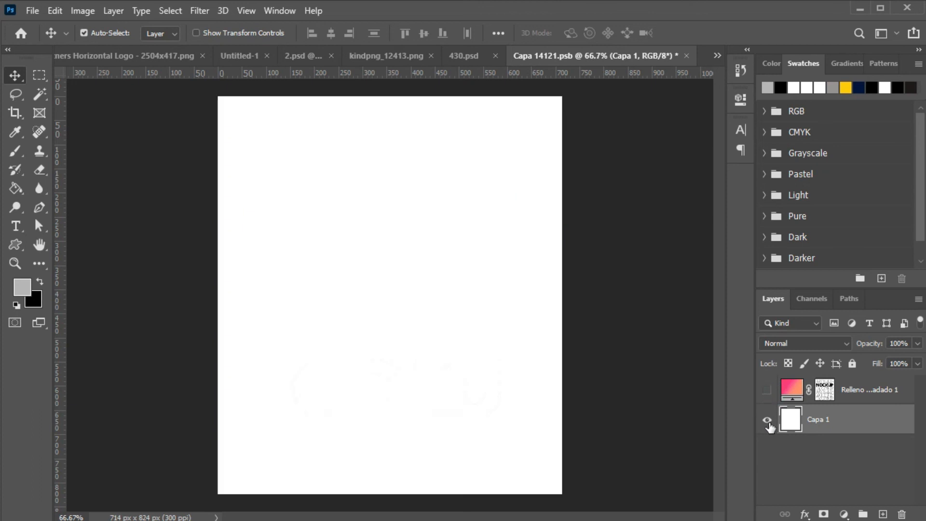
Paste the clock design onto the canvas, hide the white Capa 1 layer and convert Layer 1 to a smart object.
{"action": "key", "text": "ctrl+v"}
{"action": "key", "text": "Return"}
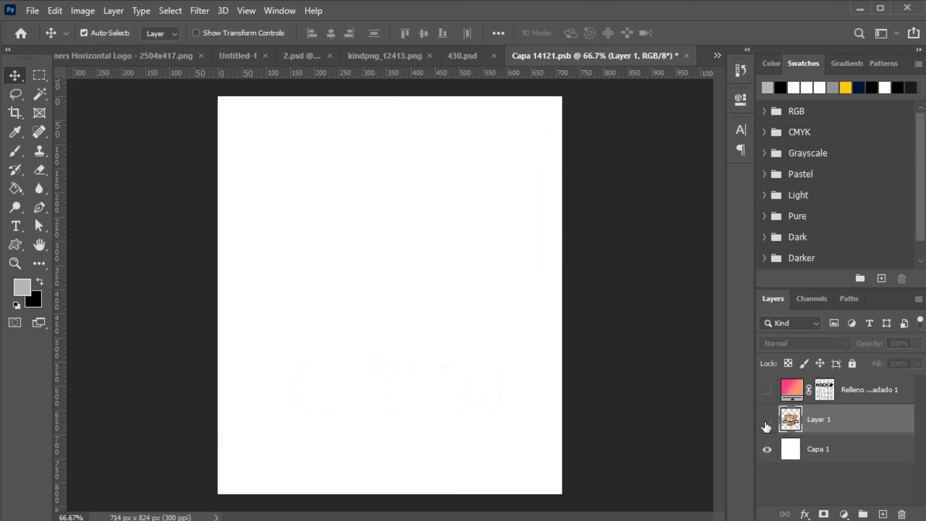
{"action": "left_click", "coordinate": [766, 421]}
{"action": "left_click", "coordinate": [767, 449]}
{"action": "right_click", "coordinate": [842, 419]}
{"action": "left_click", "coordinate": [656, 205]}
Scale the clock design down slightly and centre it vertically and horizontally on the canvas.
{"action": "left_click", "coordinate": [424, 35]}
{"action": "left_click", "coordinate": [331, 33]}
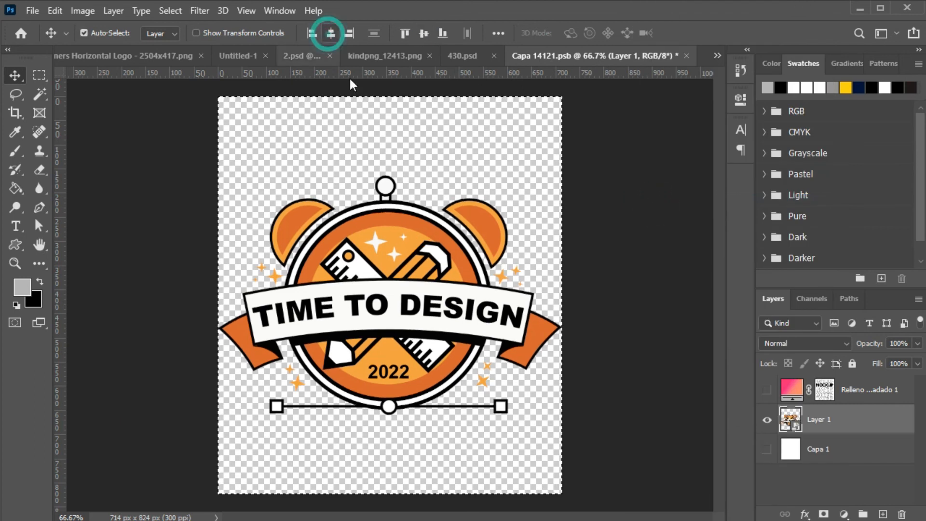
{"action": "key", "text": "ctrl+t"}
{"action": "left_click_drag", "start_coordinate": [562, 176], "coordinate": [553, 182]}
{"action": "key", "text": "Return"}
{"action": "left_click", "coordinate": [423, 32]}
{"action": "left_click", "coordinate": [330, 34]}
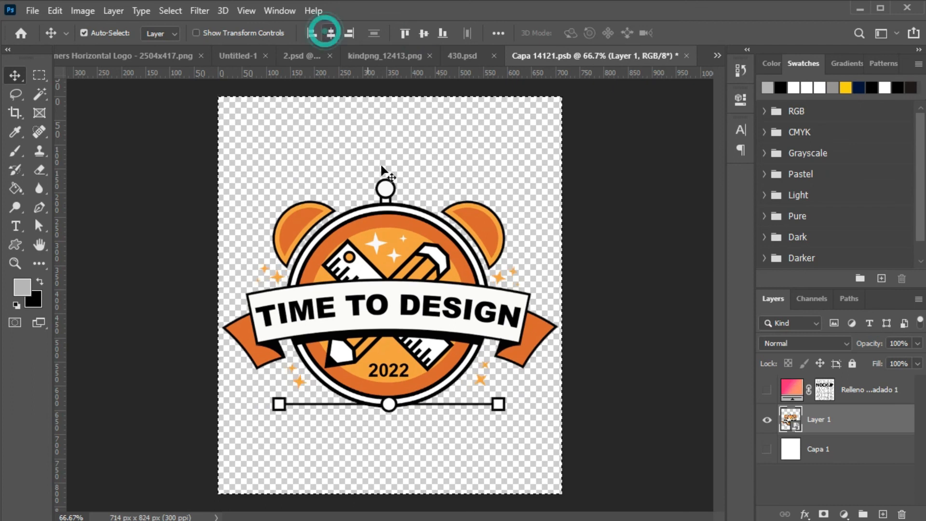
Try to scale the clock design down further.
{"action": "key", "text": "ctrl+t"}
{"action": "left_click_drag", "start_coordinate": [557, 177], "coordinate": [541, 189]}
{"action": "left_click", "coordinate": [693, 34]}
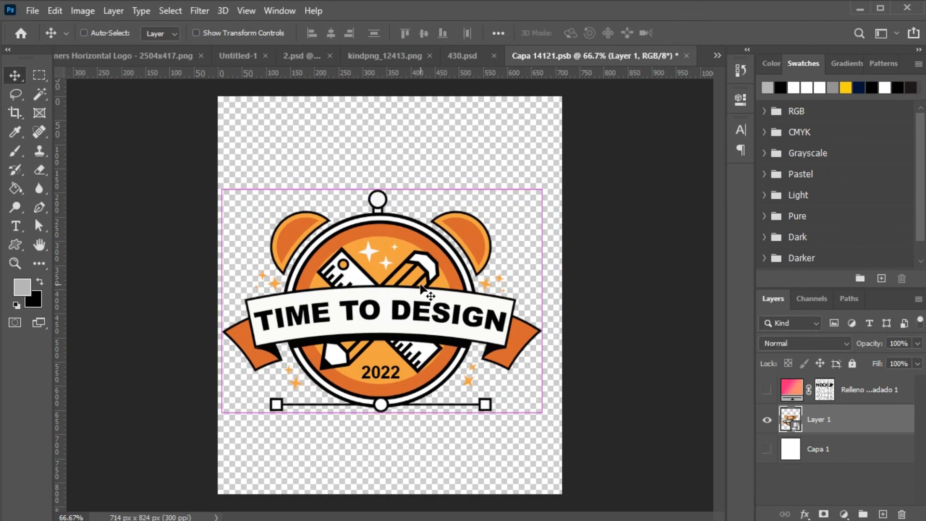
Align the design to the canvas centre in both directions, clear the selection and save the smart object.
{"action": "key", "text": "ctrl+a"}
{"action": "left_click", "coordinate": [424, 33]}
{"action": "left_click", "coordinate": [331, 33]}
{"action": "key", "text": "ctrl+d"}
{"action": "key", "text": "ctrl+s"}
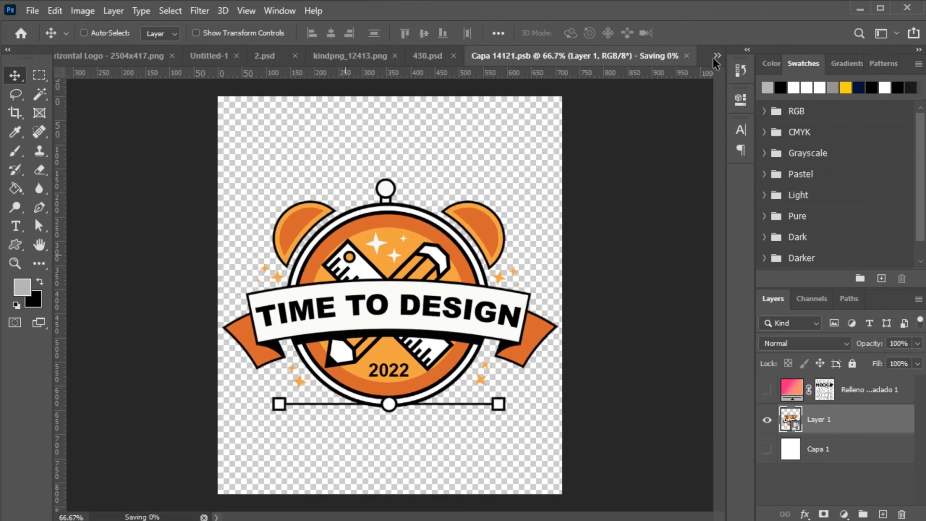
Return to the 430.psd mockup with the design on the T-shirt and collapse the EDITION layer group.
{"action": "left_click", "coordinate": [717, 56]}
{"action": "left_click", "coordinate": [593, 159]}
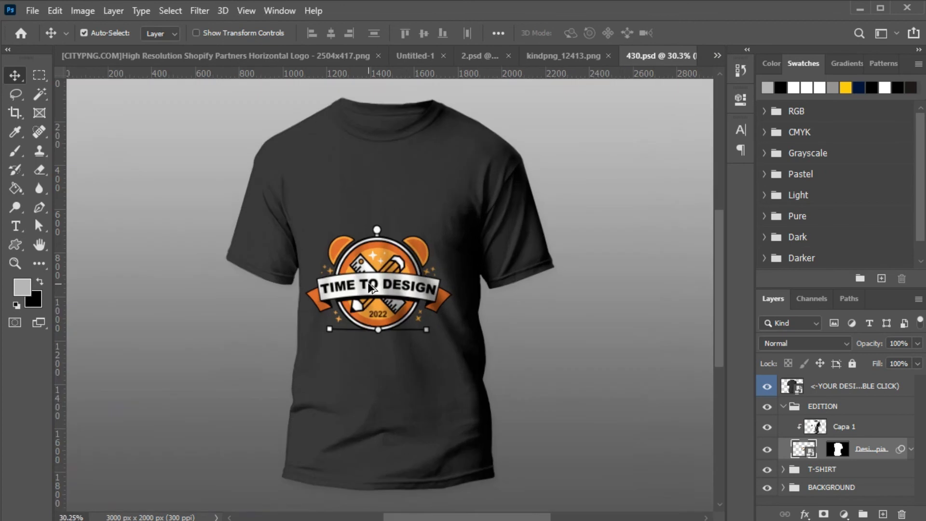
{"action": "left_click", "coordinate": [783, 406]}
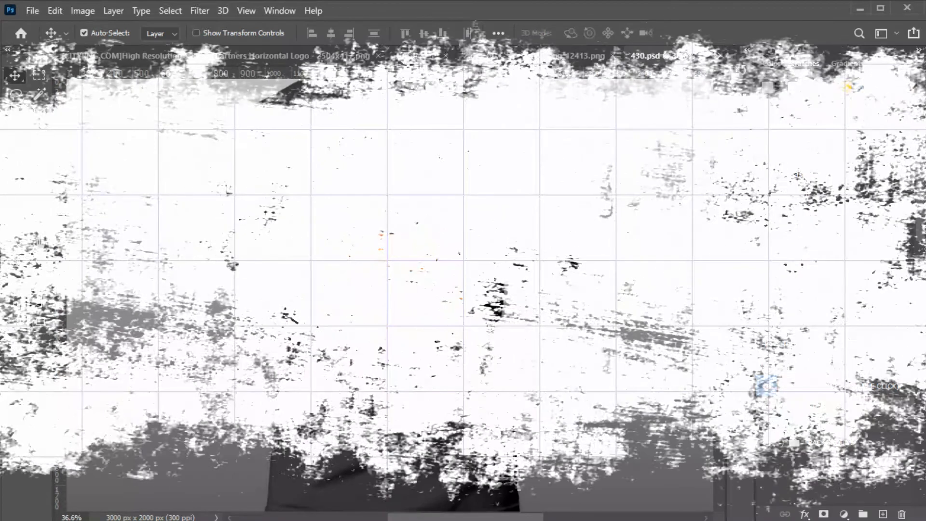